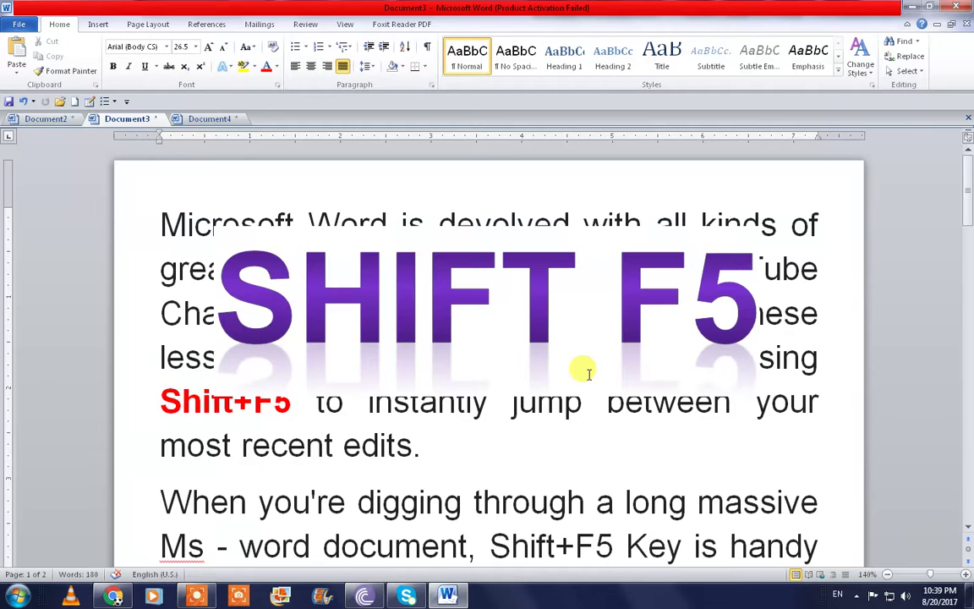
Create a new document filled with =rand(20,20) sample paragraphs and justify all the text
key("shift+F5")
key("ctrl+n")
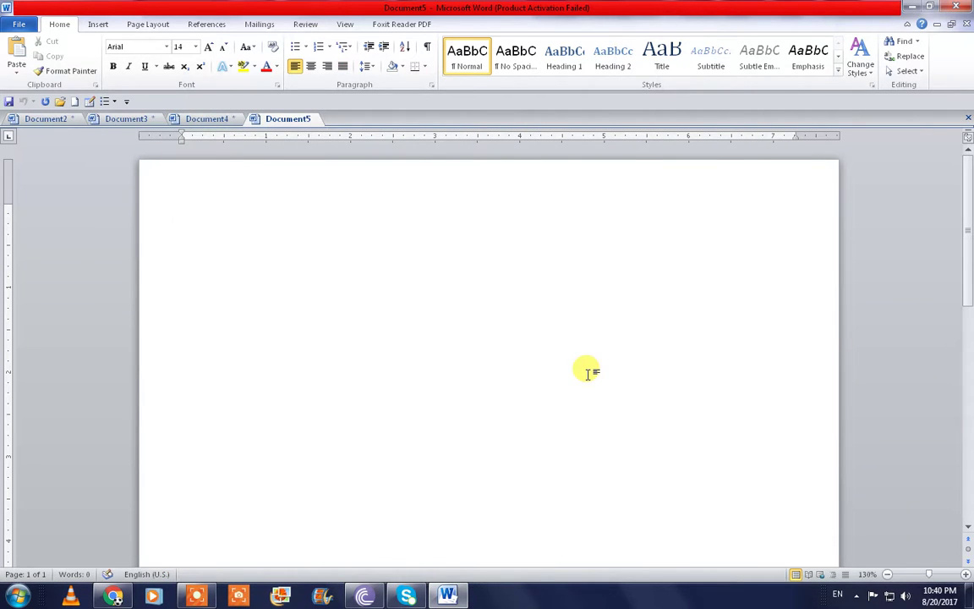
type("=rand(")
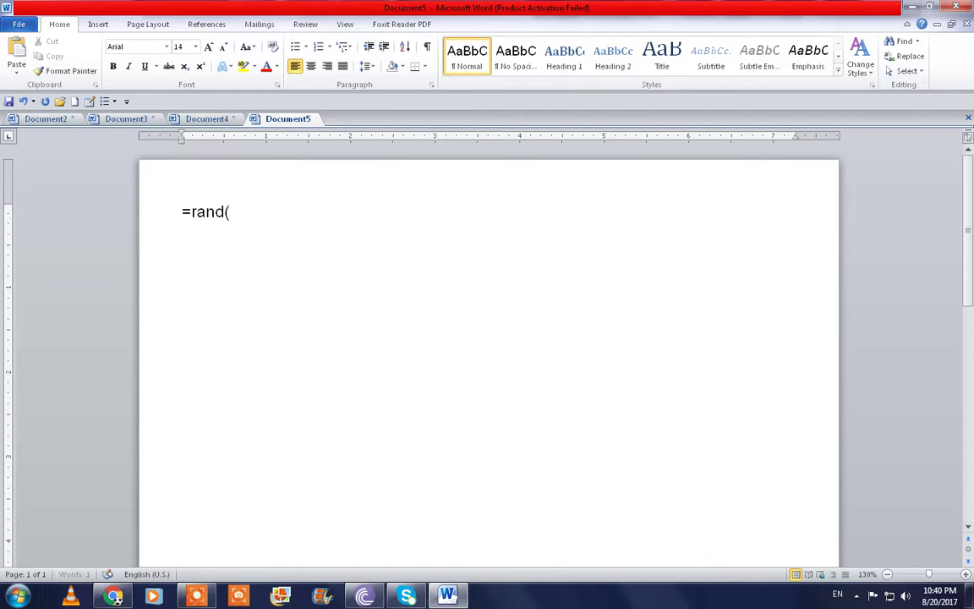
type("2020)")
key("Return")
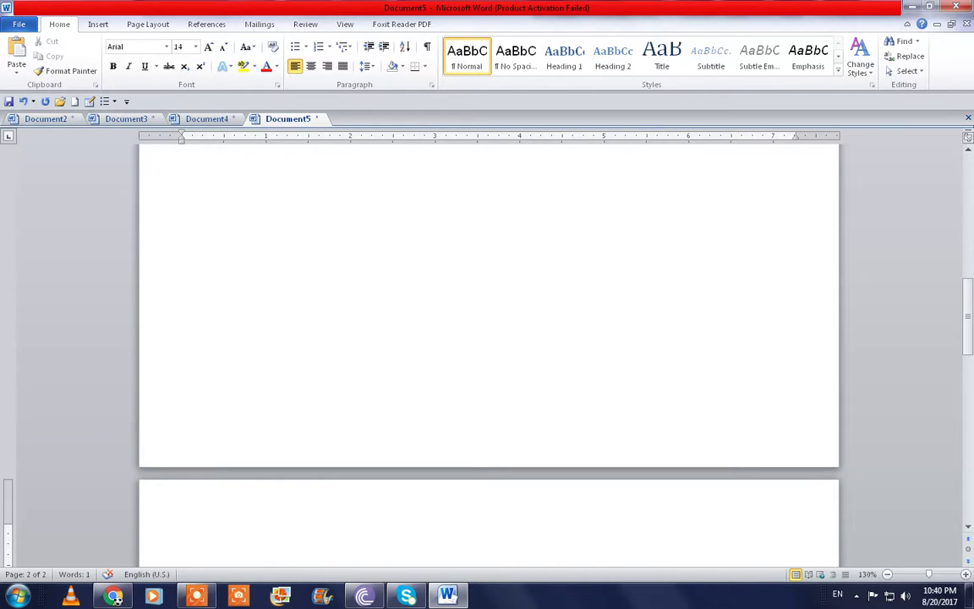
key("ctrl+z")
key("ctrl+z")
key("Return")
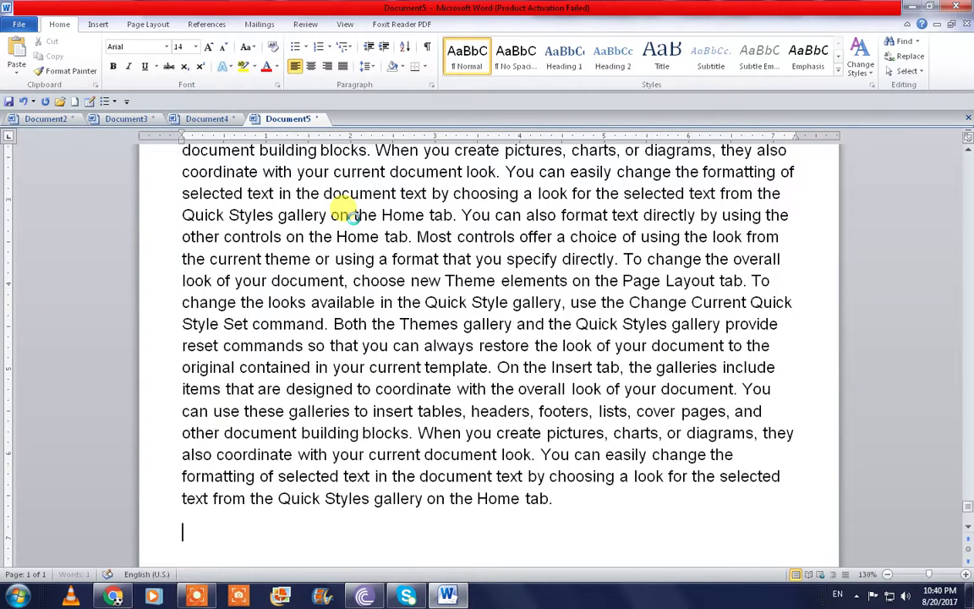
key("ctrl+a")
key("ctrl+j")
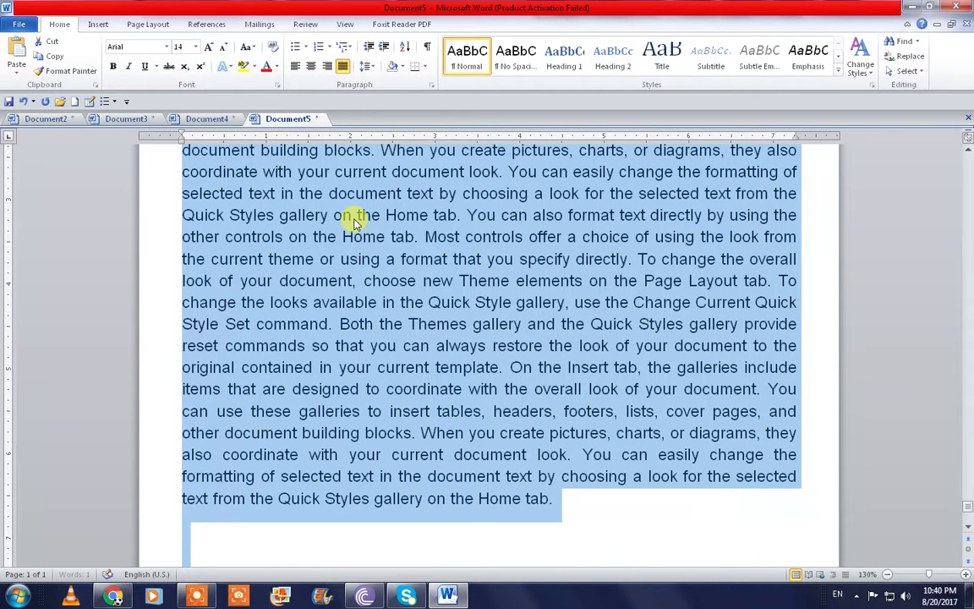
Insert a greeting line introducing the writer by name at the very top of the document
left_click(561, 511)
scroll(565, 518, "up", 5)
key("ctrl+Home")
key("Return")
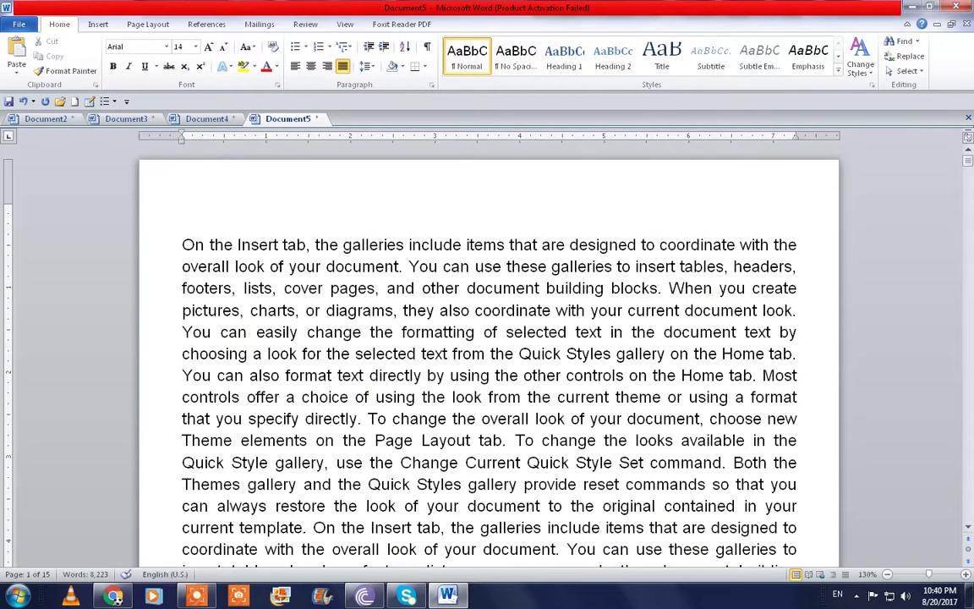
type("Hello My Name is Raj")
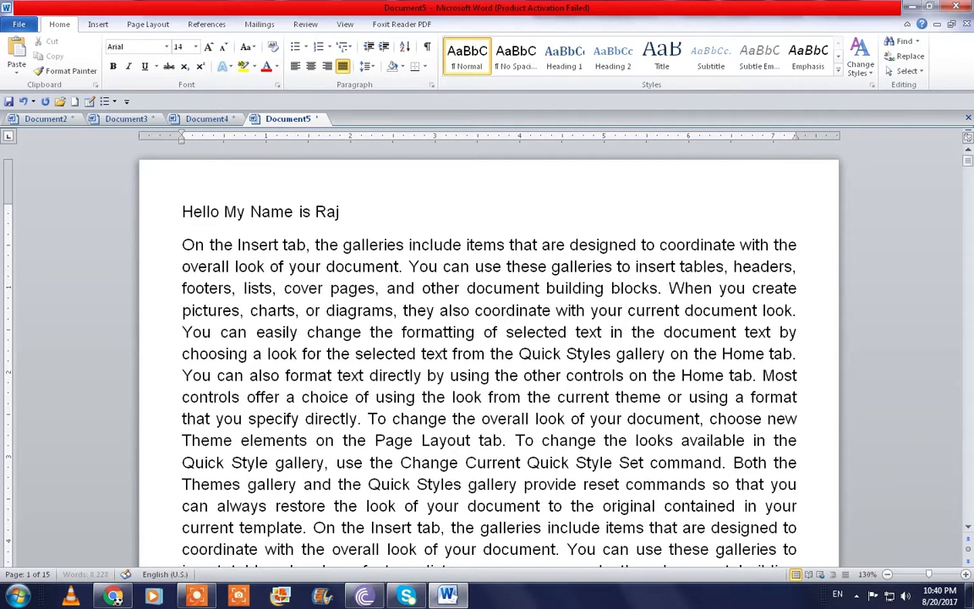
type("iv")
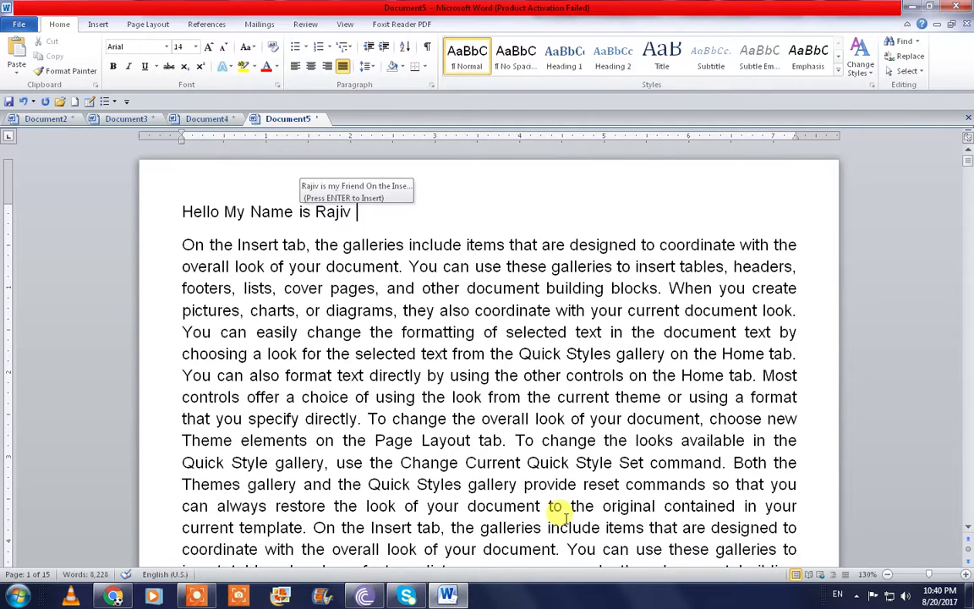
key("Down")
key("Down")
key("Down")
key("Down")
key("Down")
key("Down")
key("Down")
key("Down")
key("Down")
key("Down")
key("Down")
key("Down")
key("Down")
key("Down")
key("Down")
key("Down")
key("Down")
key("Down")
key("Down")
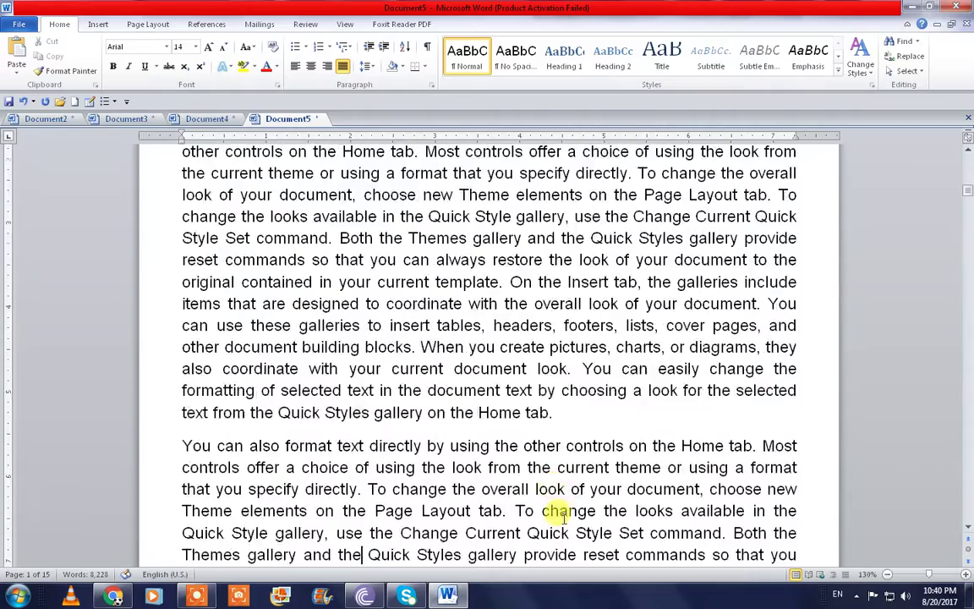
key("Down")
On page 2, add a new paragraph reading 'This is My Cool Trick' after 'Home tab.'
left_click(604, 402)
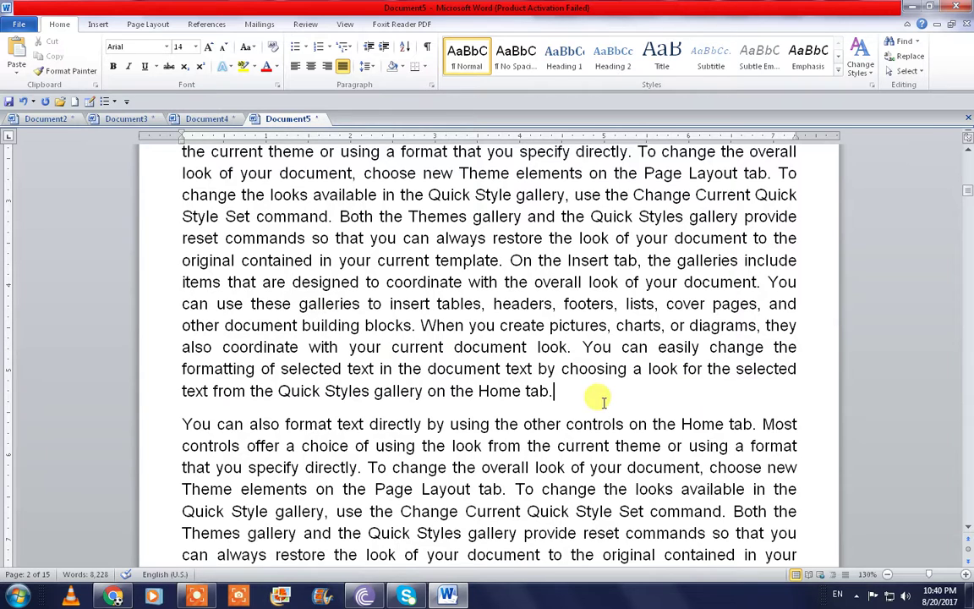
key("Return")
type("THis is My Cool Tr")
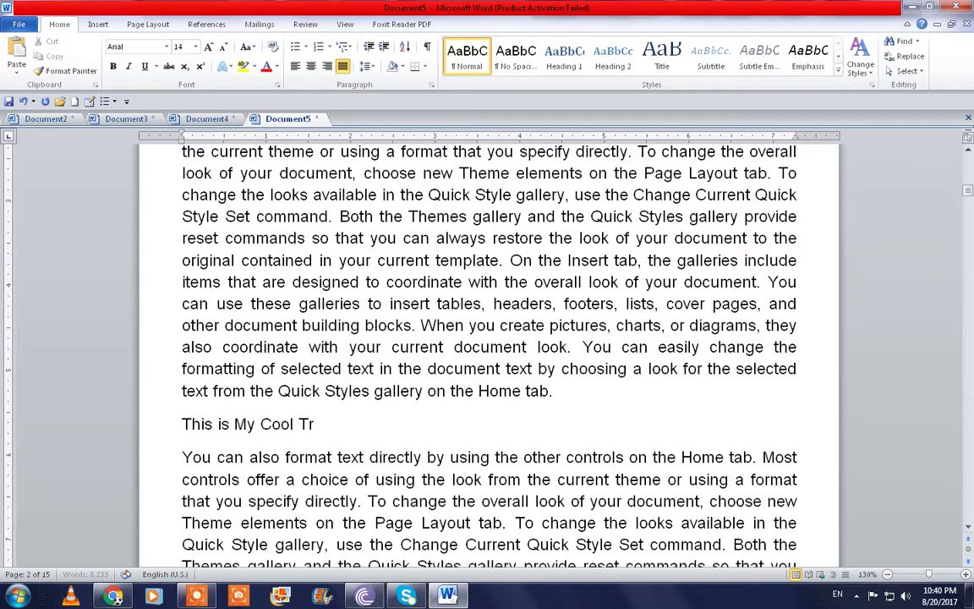
type("ick")
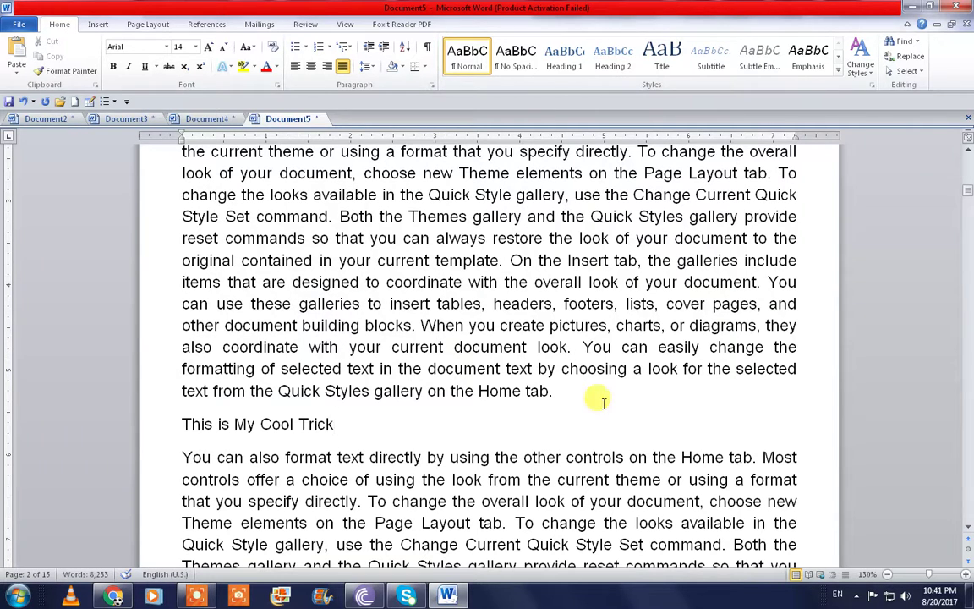
Return to the last edit with Shift+F5, then start a blank line after 'document building blocks.' on page 14
key("shift+F5")
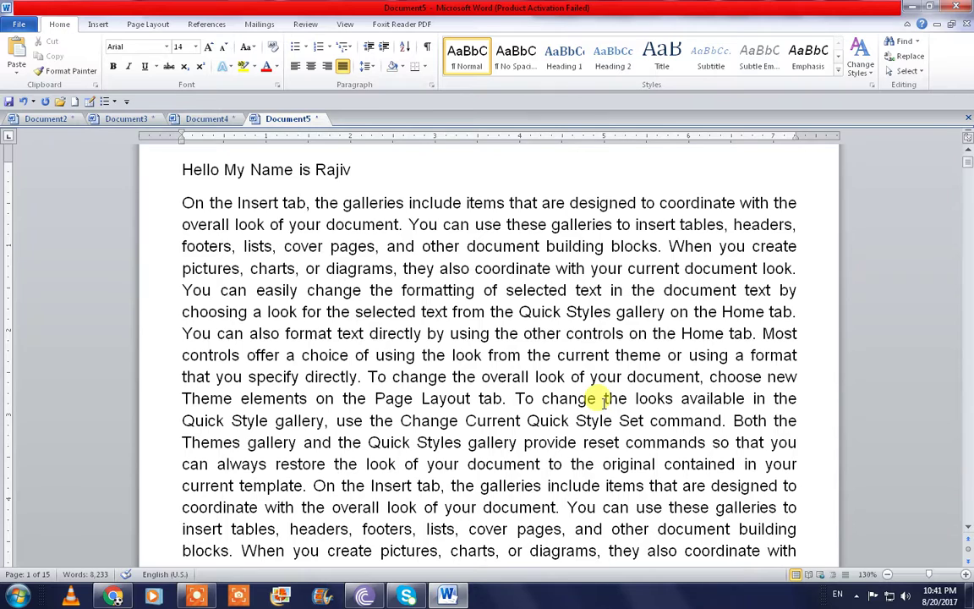
key("ctrl+End")
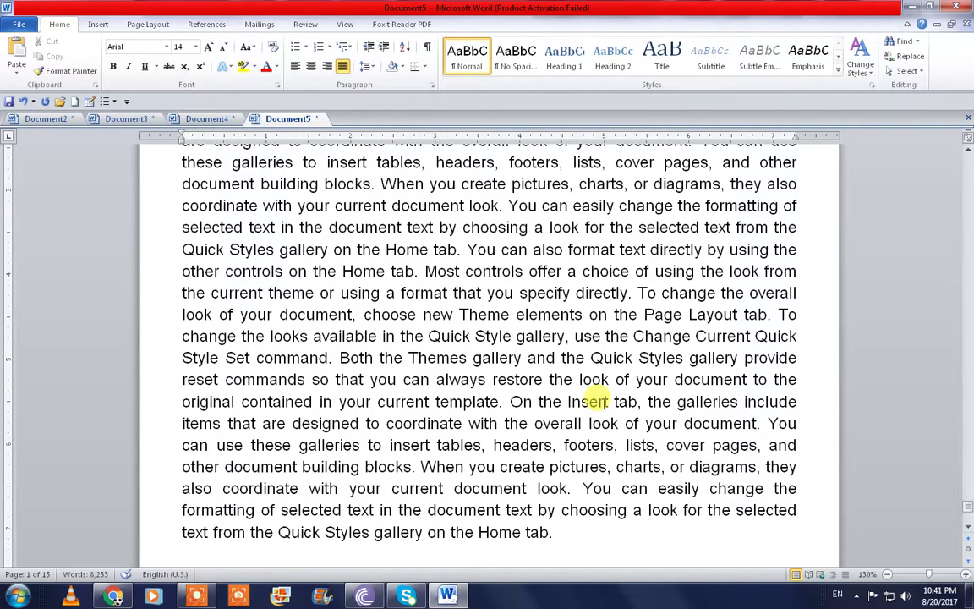
scroll(558, 468, "down", 4)
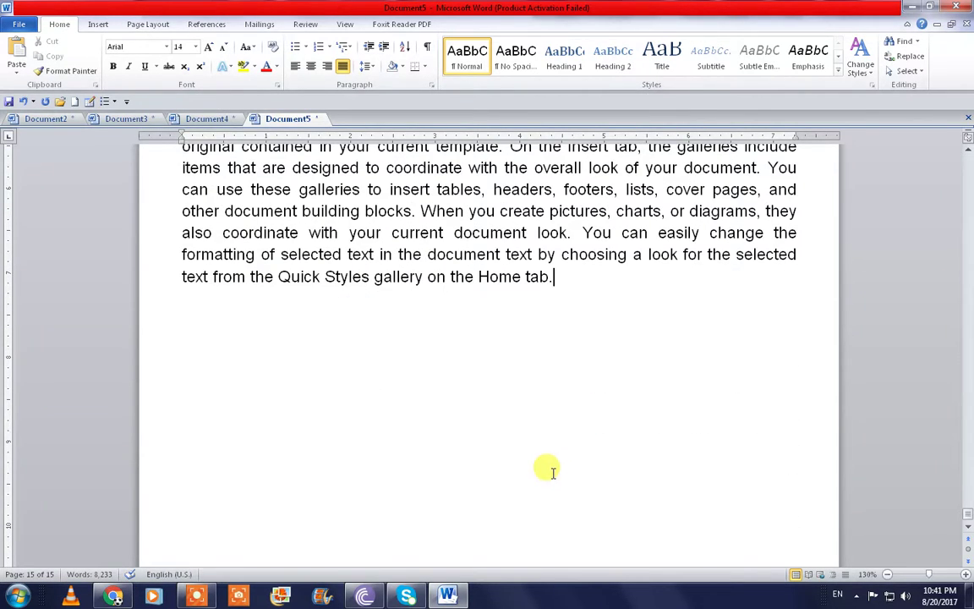
scroll(507, 478, "up", 15)
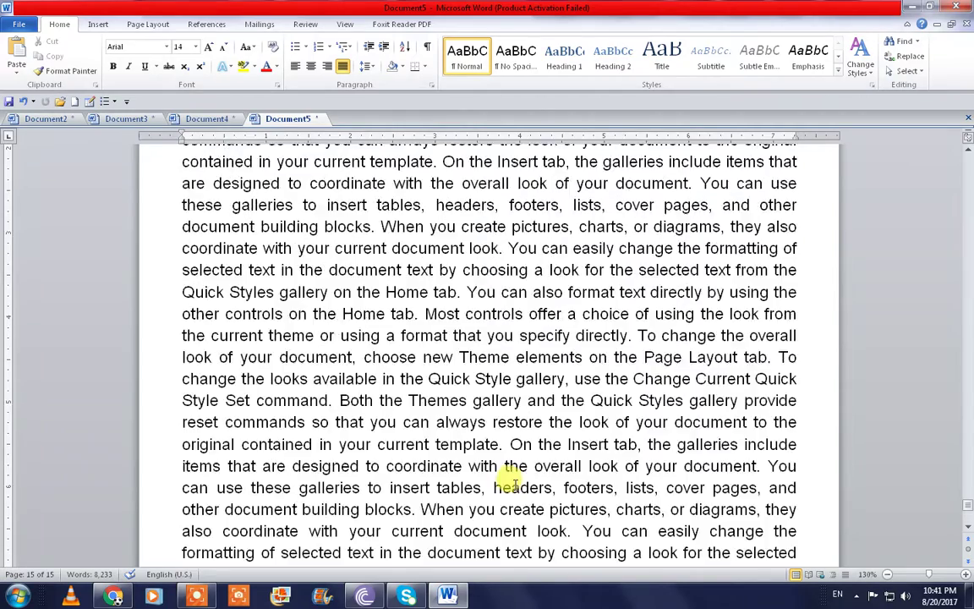
scroll(460, 478, "up", 1)
scroll(397, 491, "down", 1)
left_click(400, 443)
key("ctrl+z")
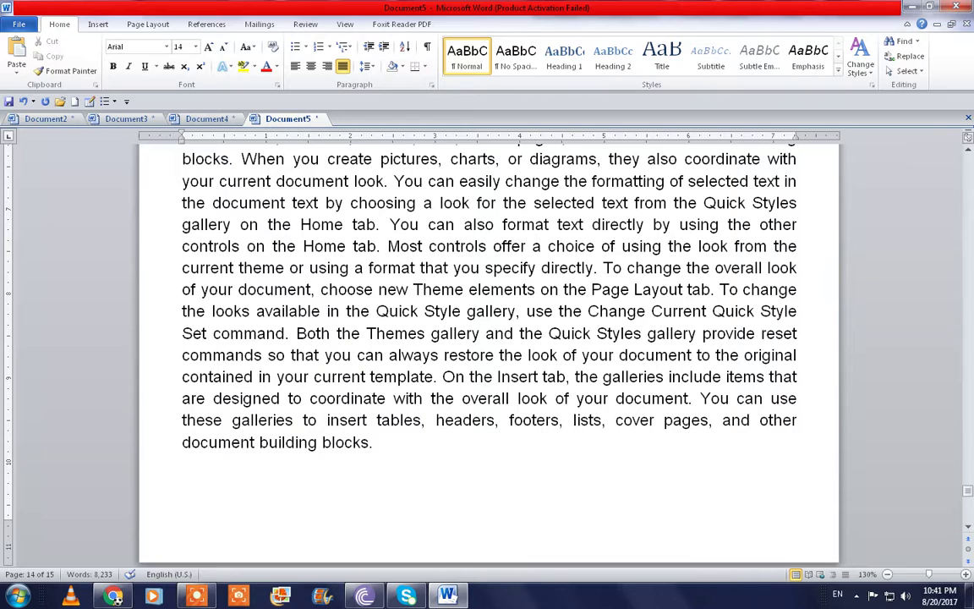
Type a 'Heading 1' line and make it bold, enlarged to 34 pt
type("Heading")
key("shift+Home")
key("ctrl+b")
key("ctrl+bracketright")
key("ctrl+bracketright")
key("ctrl+bracketright")
key("ctrl+bracketright")
key("ctrl+bracketright")
key("ctrl+bracketright")
key("ctrl+bracketright")
key("End")
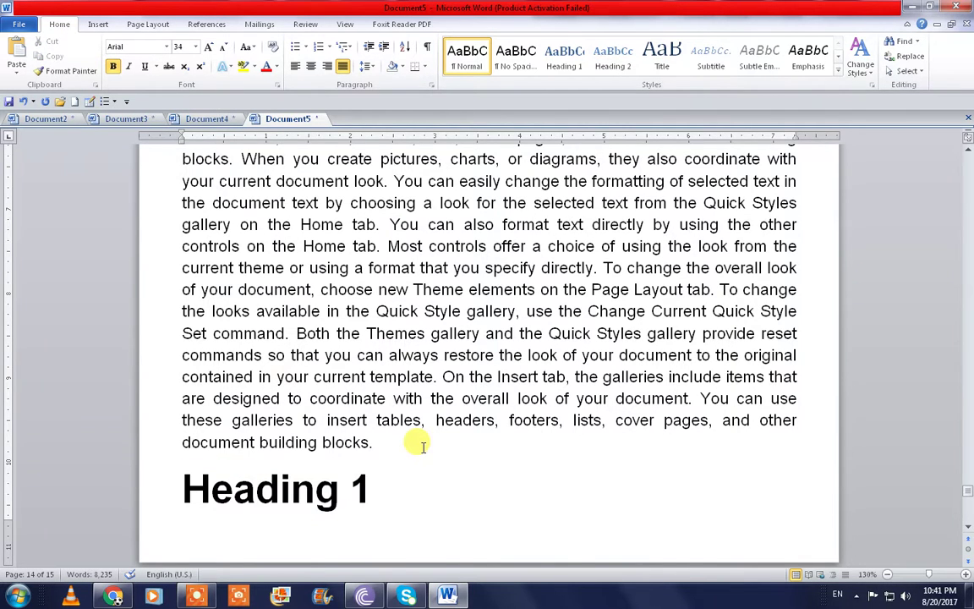
Cycle back through the recent edits with Shift+F5 three times, then deselect the heading
key("shift+F5")
key("shift+F5")
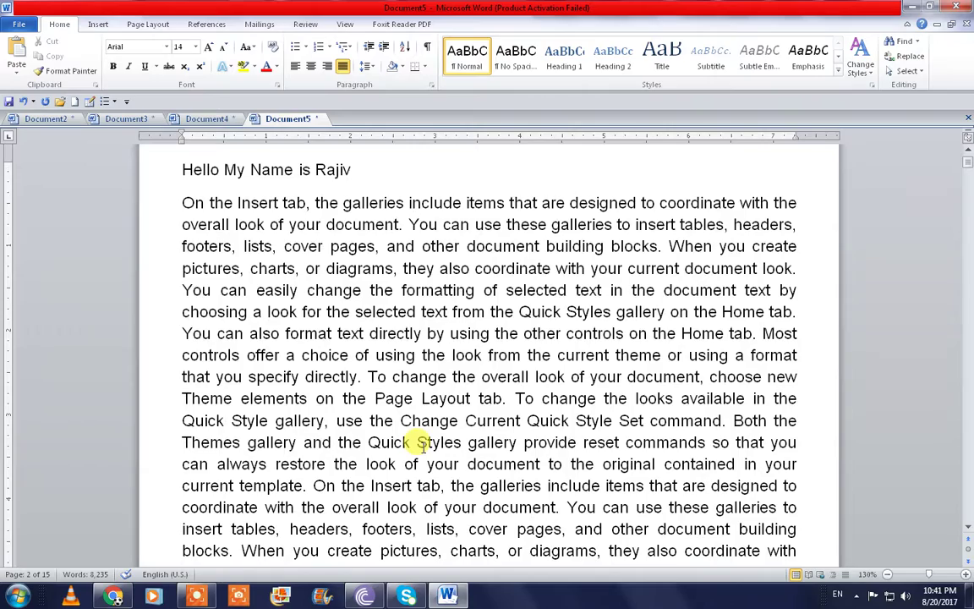
key("shift+F5")
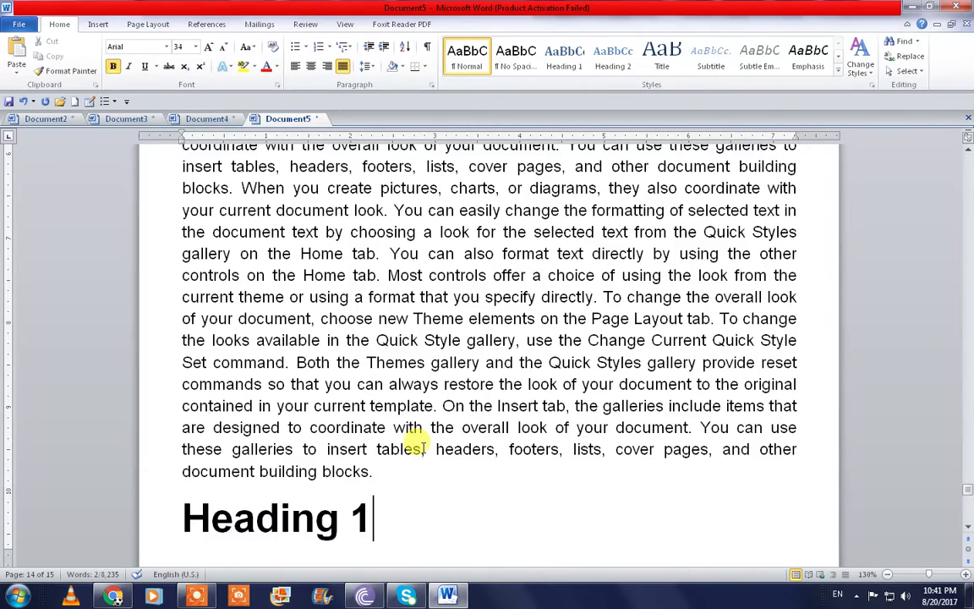
key("shift+F5")
key("shift+F5")
key("shift+F5")
key("shift+F5")
key("shift+F5")
key("shift+F5")
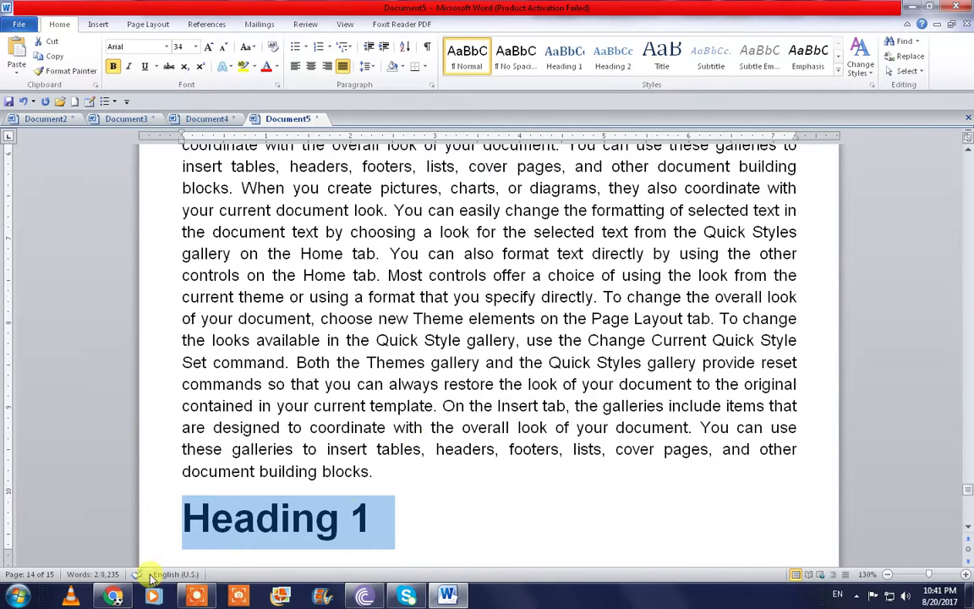
left_click(406, 471)
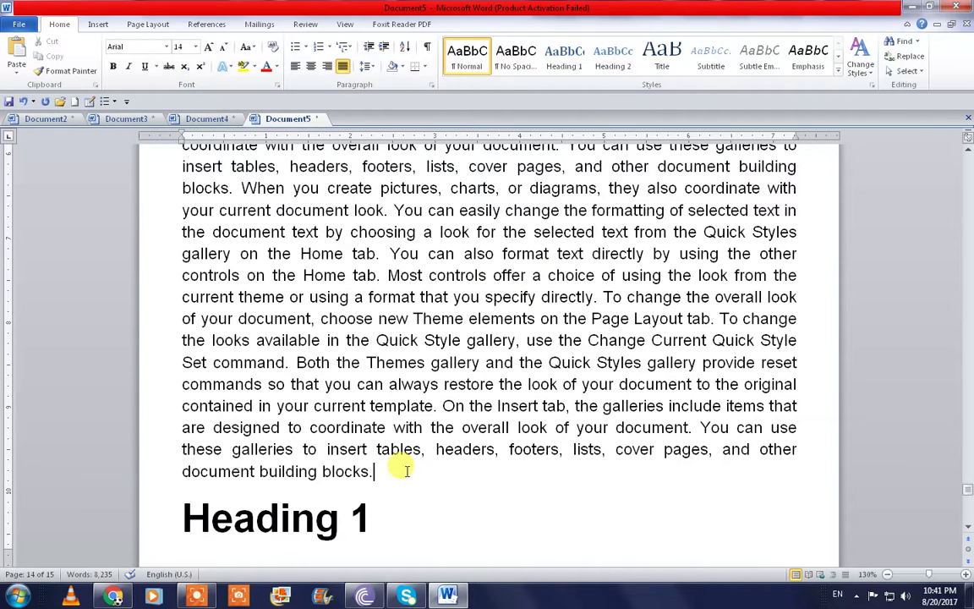
Glance at Document4 and Document3, then return to Document5 at page 14's Heading 1
left_click(175, 122)
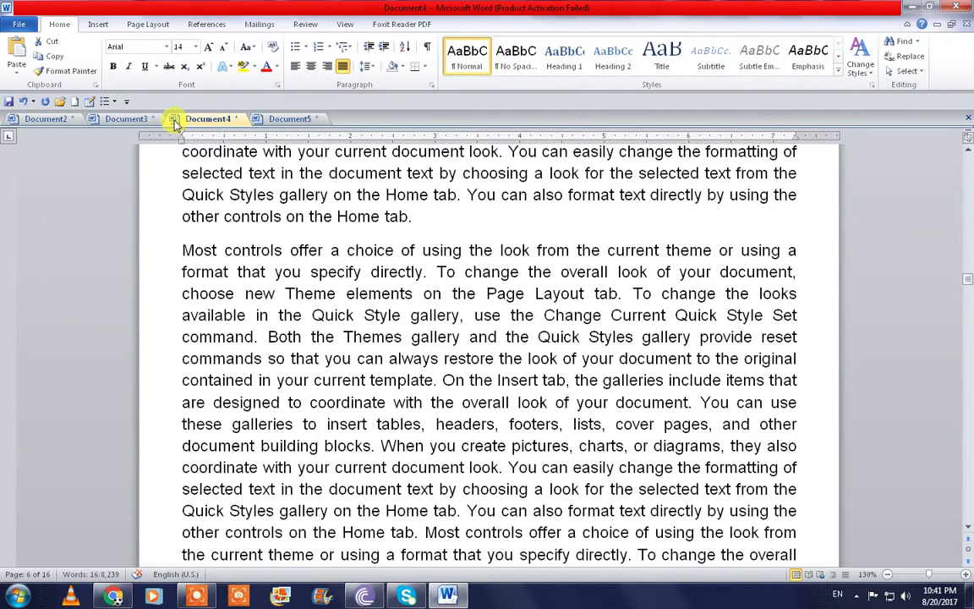
left_click(146, 118)
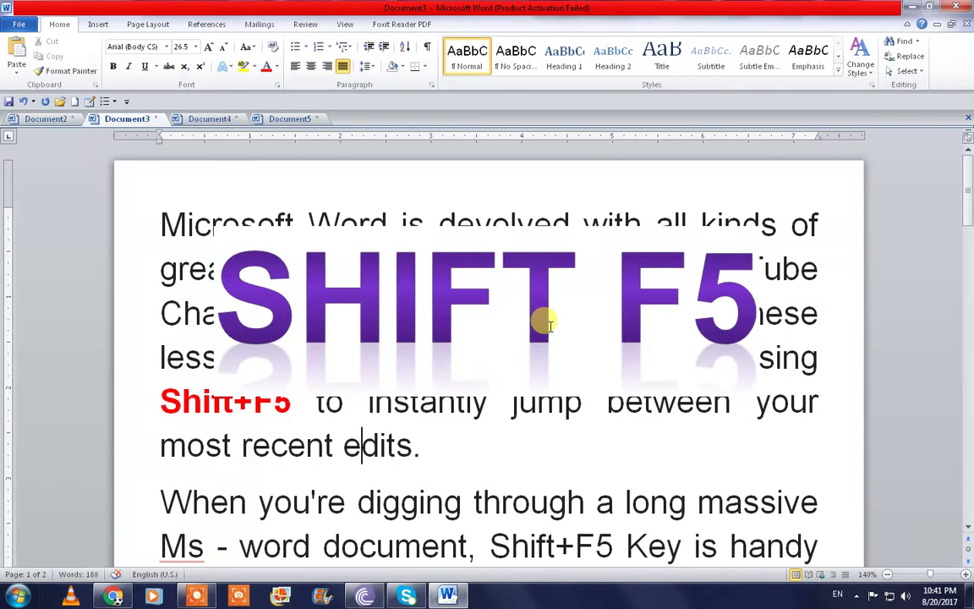
scroll(550, 326, "down", 5)
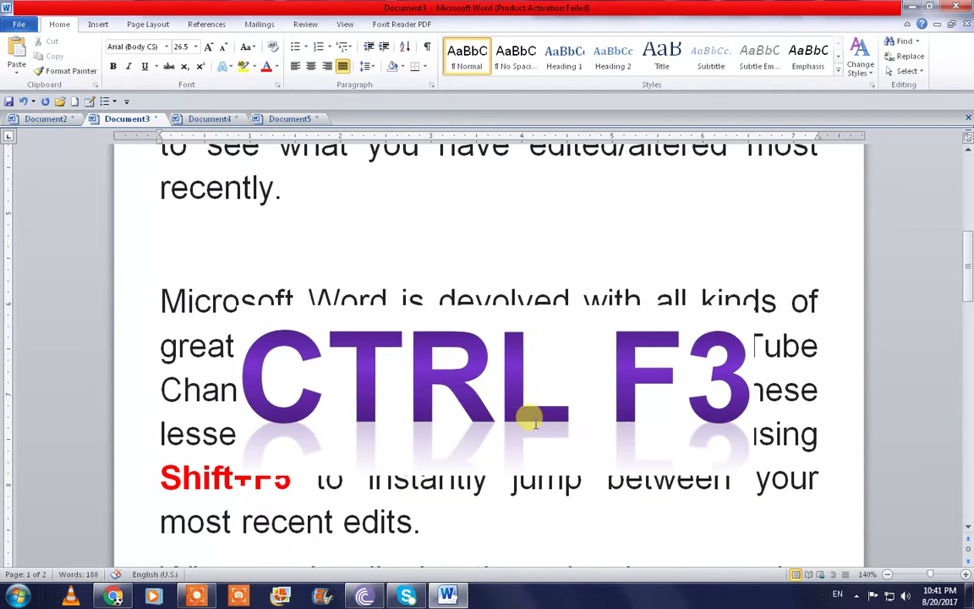
left_click(295, 119)
scroll(507, 343, "down", 2)
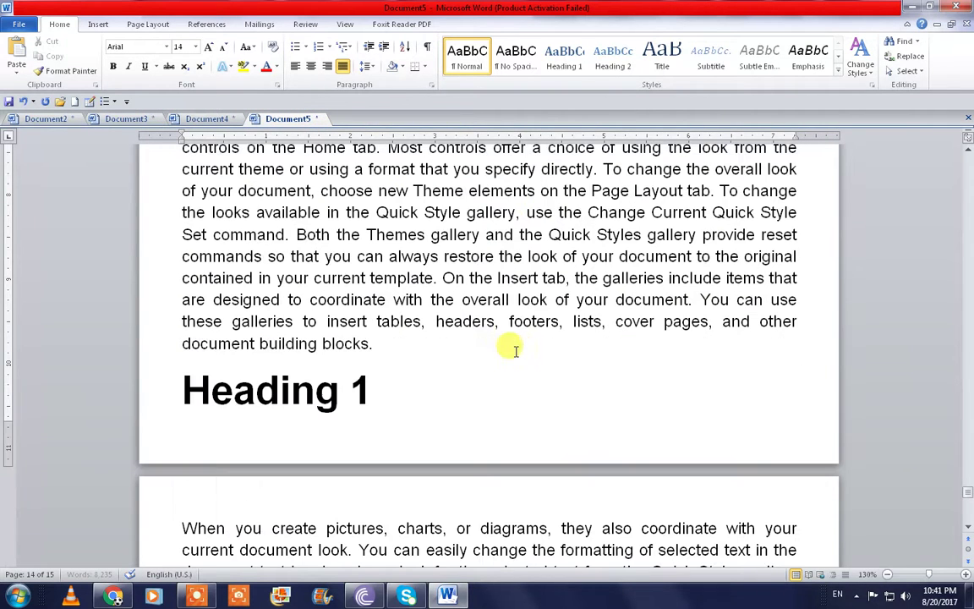
Cut the Heading 1 line and the words 'diagrams', 'formatting' and 'document', then go to the document end
left_click(378, 394)
left_click_drag(378, 394, 167, 400)
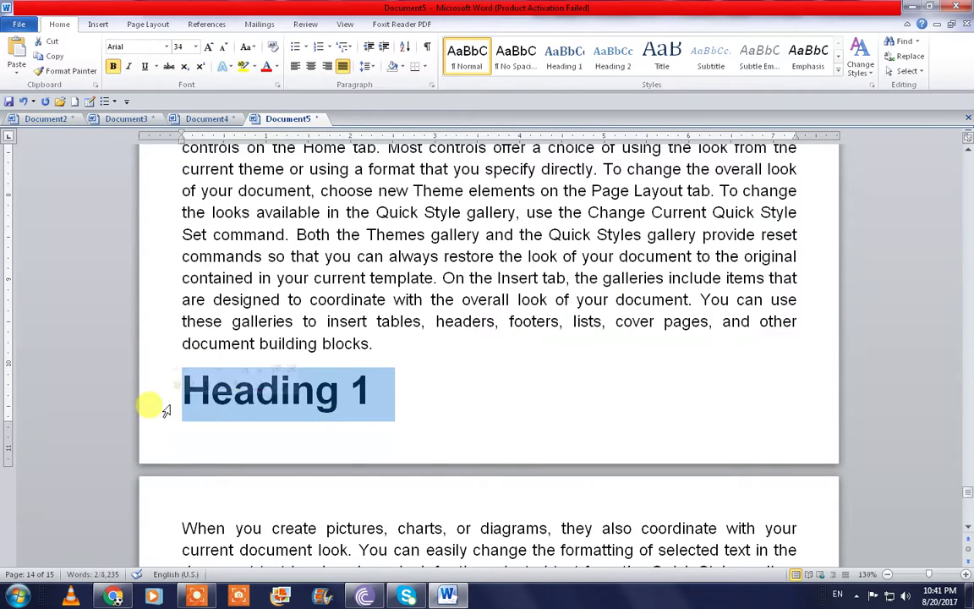
key("Delete")
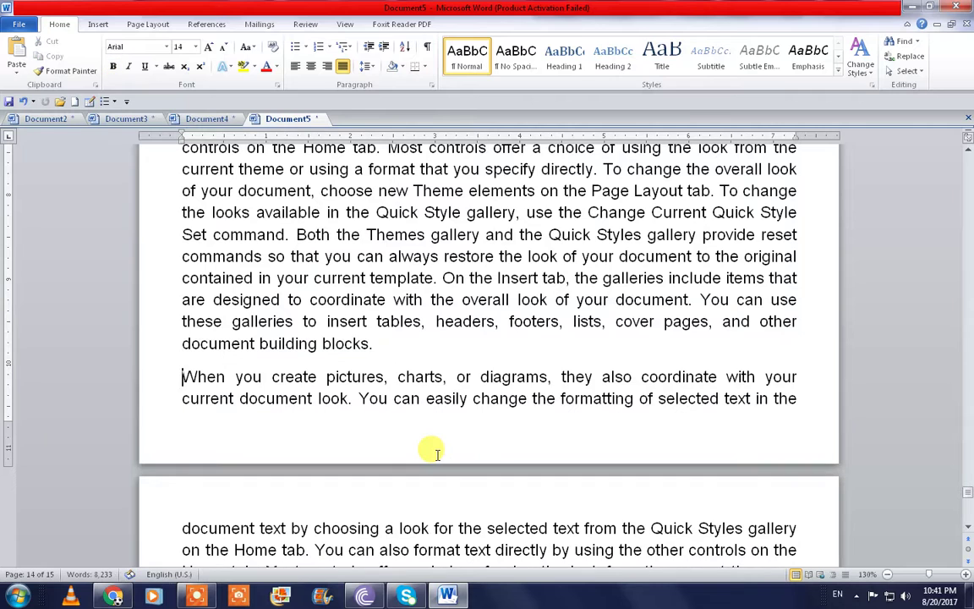
double_click(523, 387)
key("Delete")
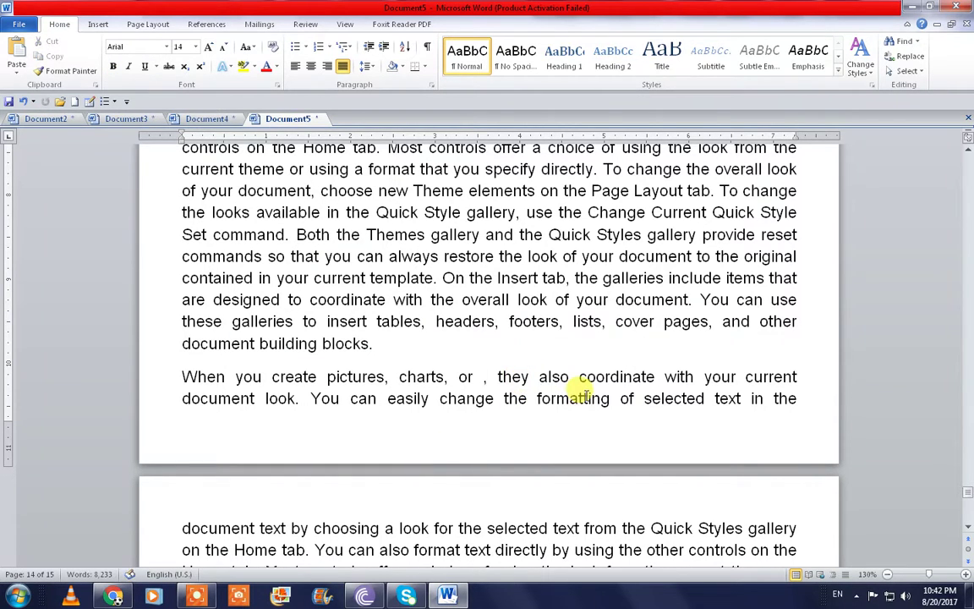
double_click(580, 397)
key("Delete")
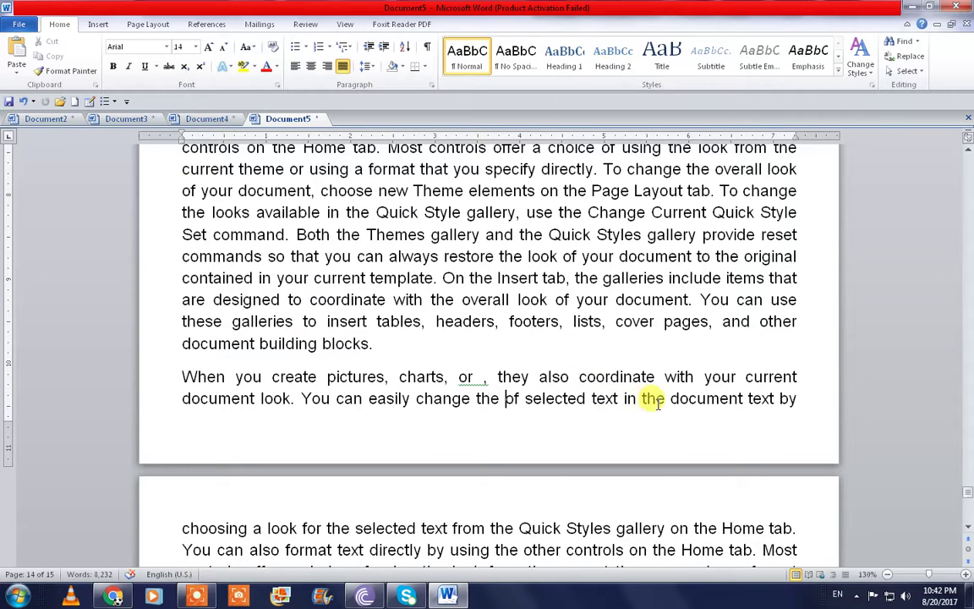
double_click(690, 401)
key("Delete")
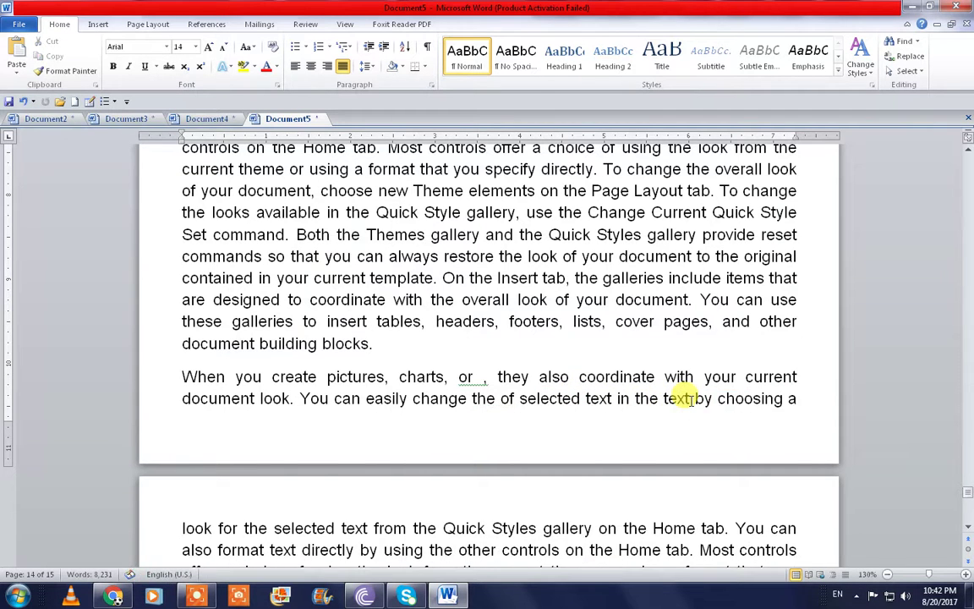
key("ctrl+End")
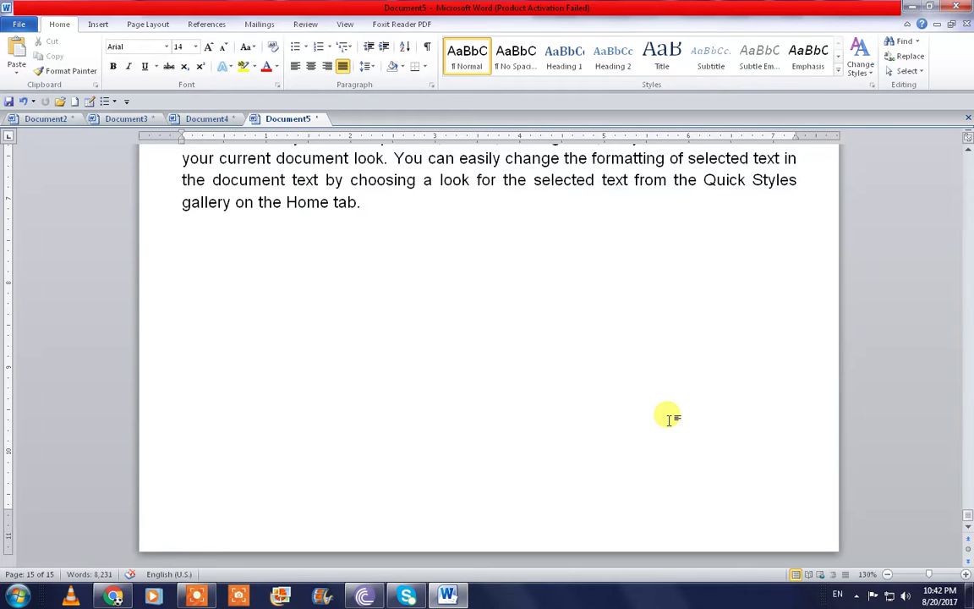
Paste the collected Heading 1 text at the end, below the final paragraph ending 'Home tab.'
type("Heading 1 diagrams formatting document")
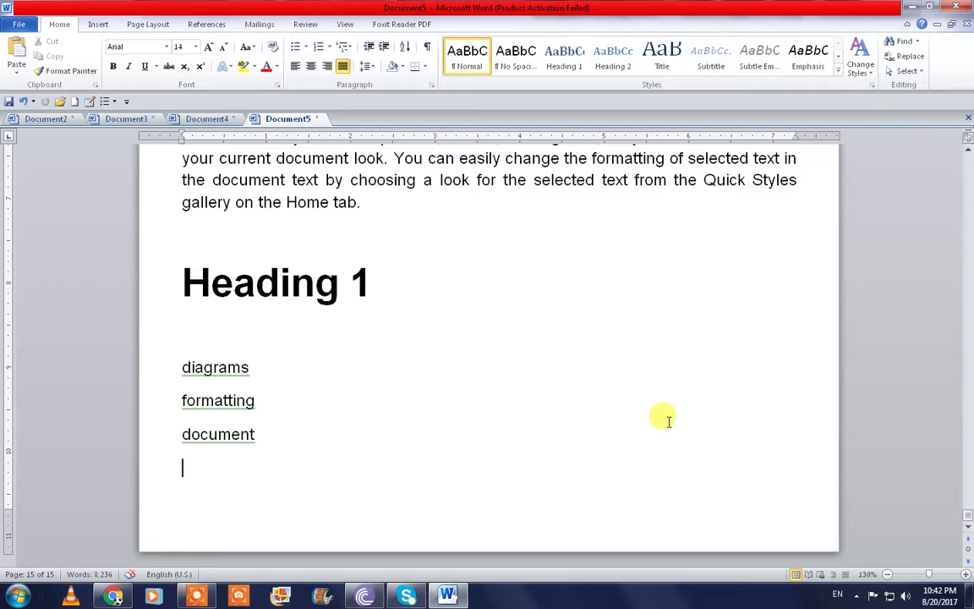
scroll(664, 419, "up", 3)
scroll(546, 443, "up", 2)
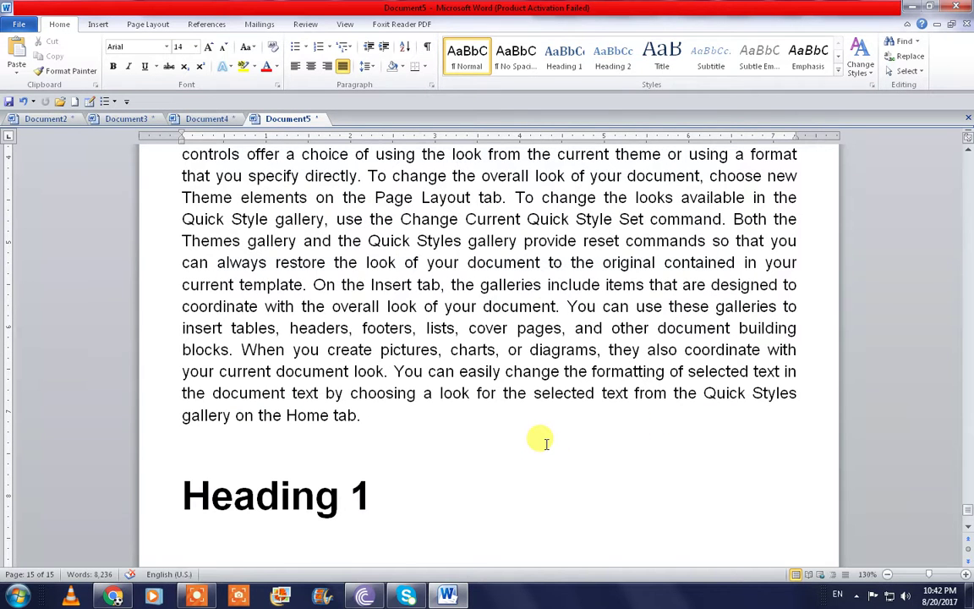
left_click(441, 438)
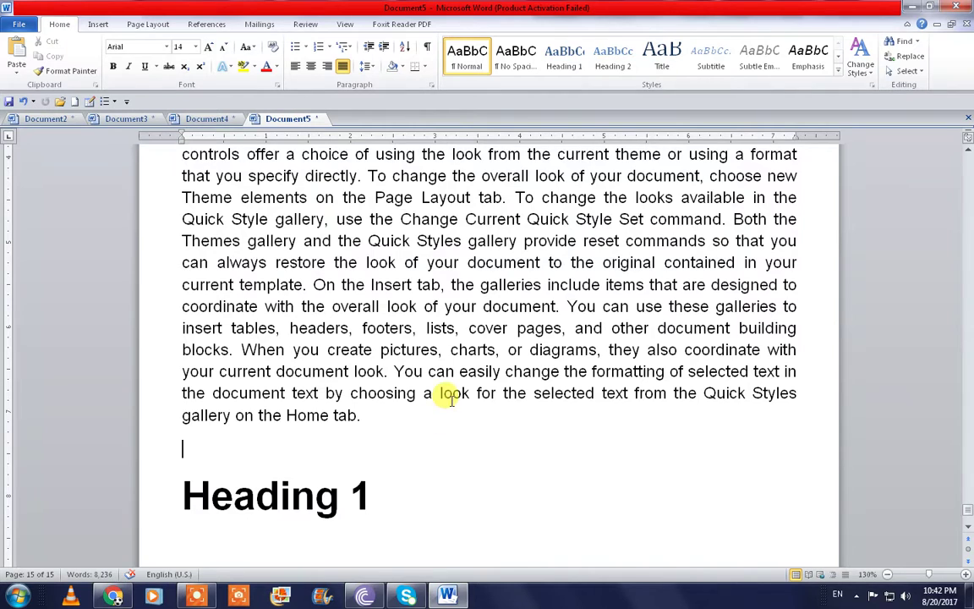
scroll(452, 401, "down", 1)
scroll(451, 400, "up", 2)
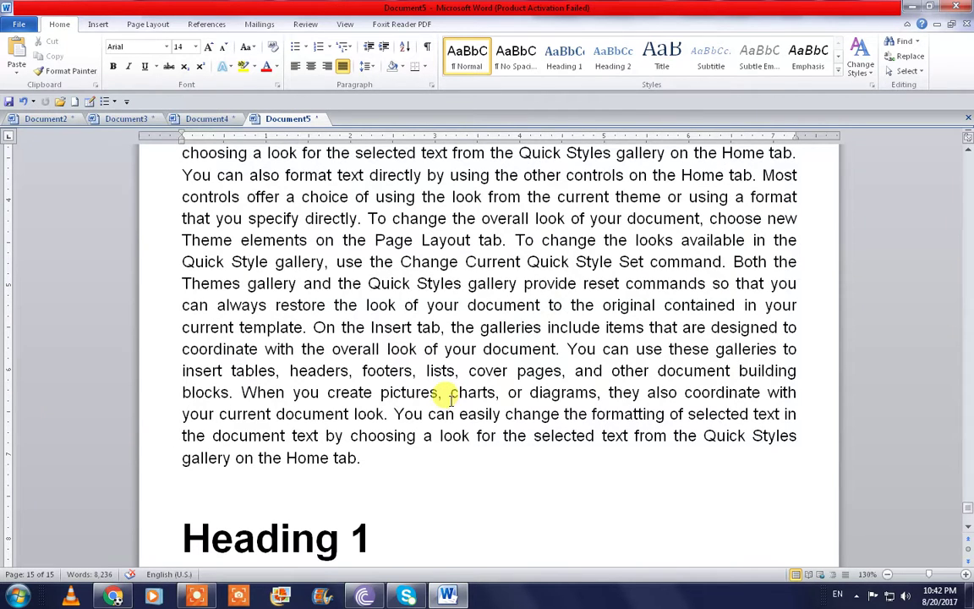
scroll(389, 444, "down", 3)
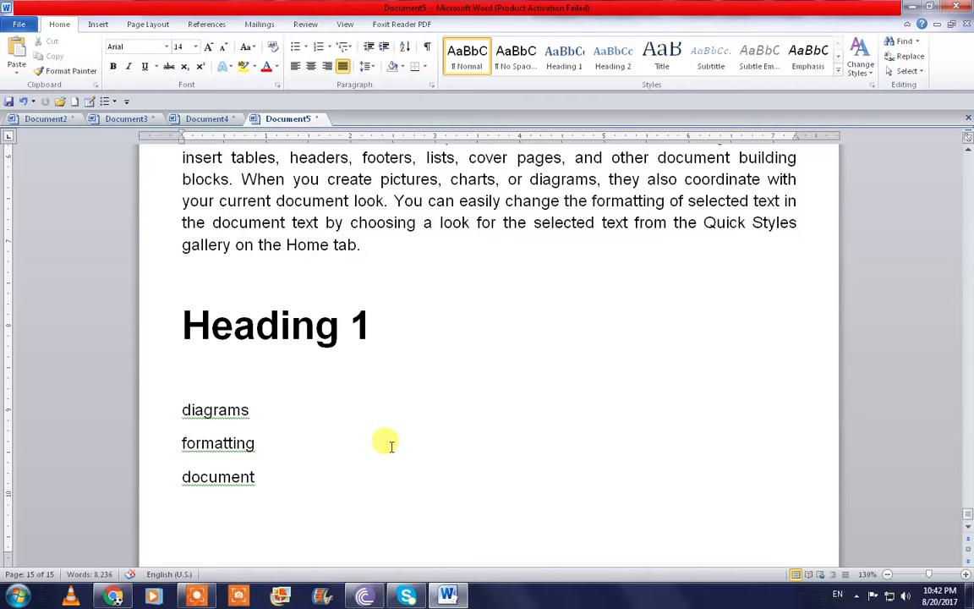
scroll(410, 410, "up", 3)
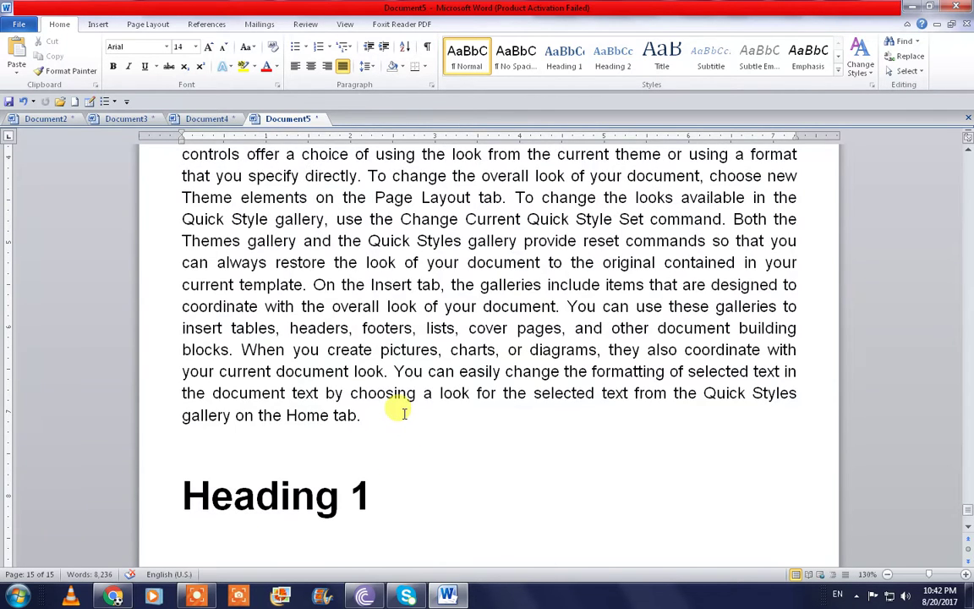
Cut the words 'selected', 'Quick' and 'choosing' from the last line
double_click(545, 391)
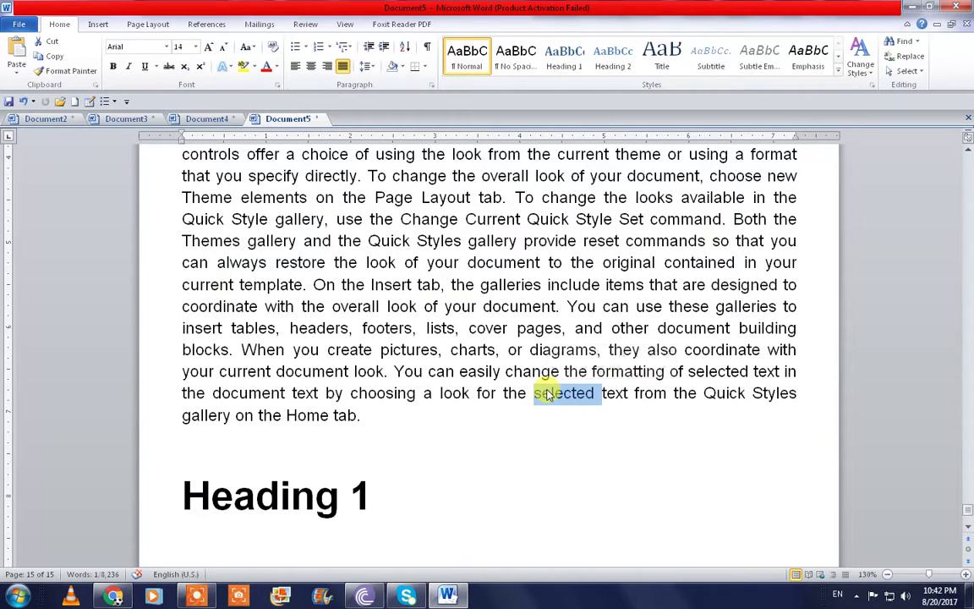
key("Delete")
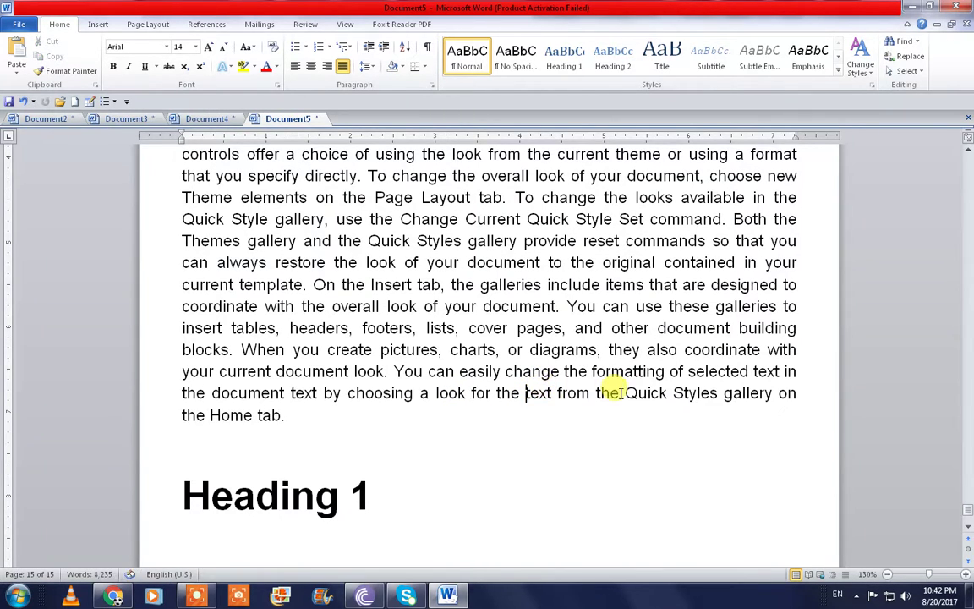
double_click(647, 394)
key("Delete")
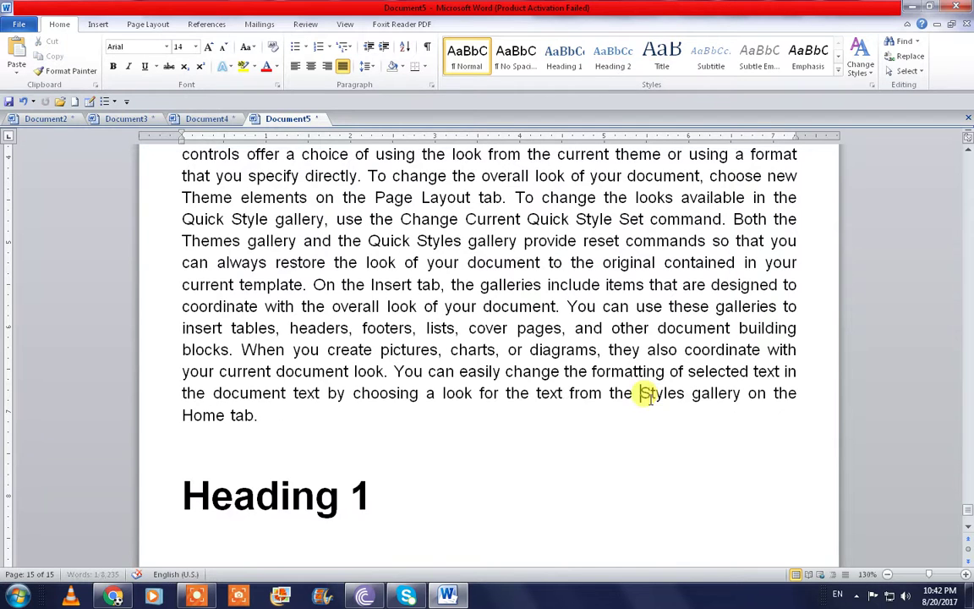
double_click(389, 395)
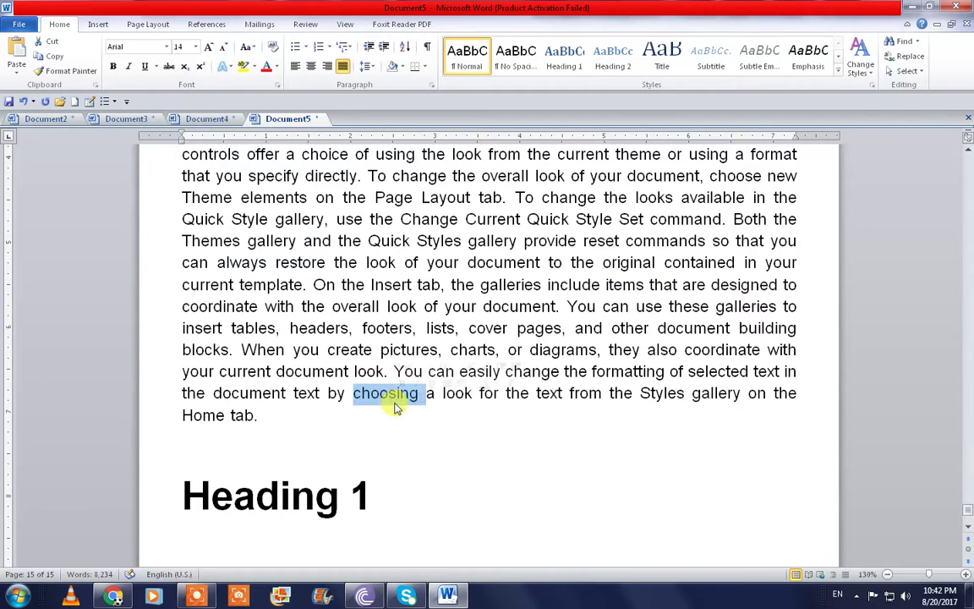
key("Delete")
scroll(440, 376, "up", 5)
scroll(434, 374, "up", 5)
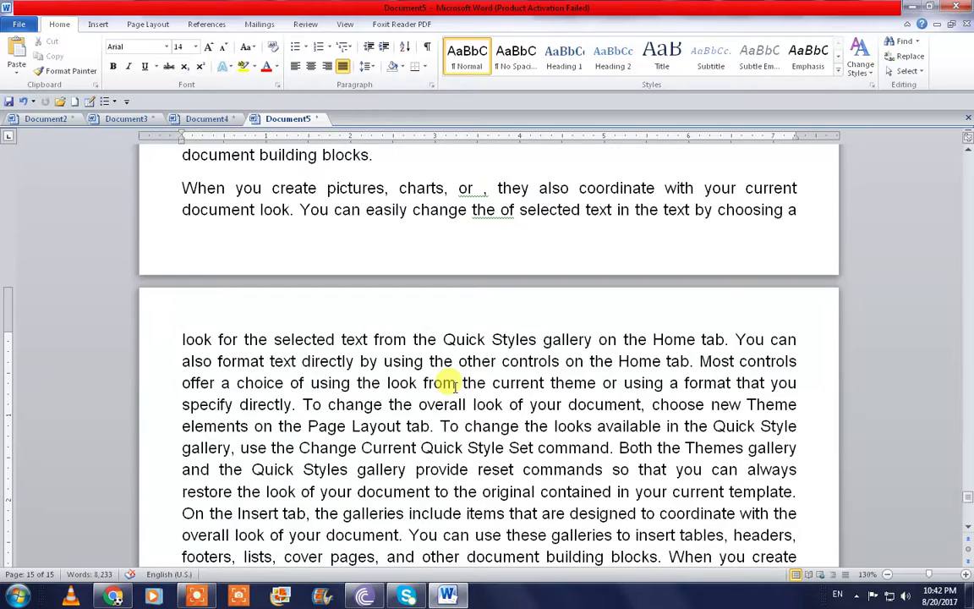
Add 'selected', 'Quick' and 'choosing' on new lines after 'building blocks.', then switch to Document3
left_click(454, 284)
key("ctrl+Return")
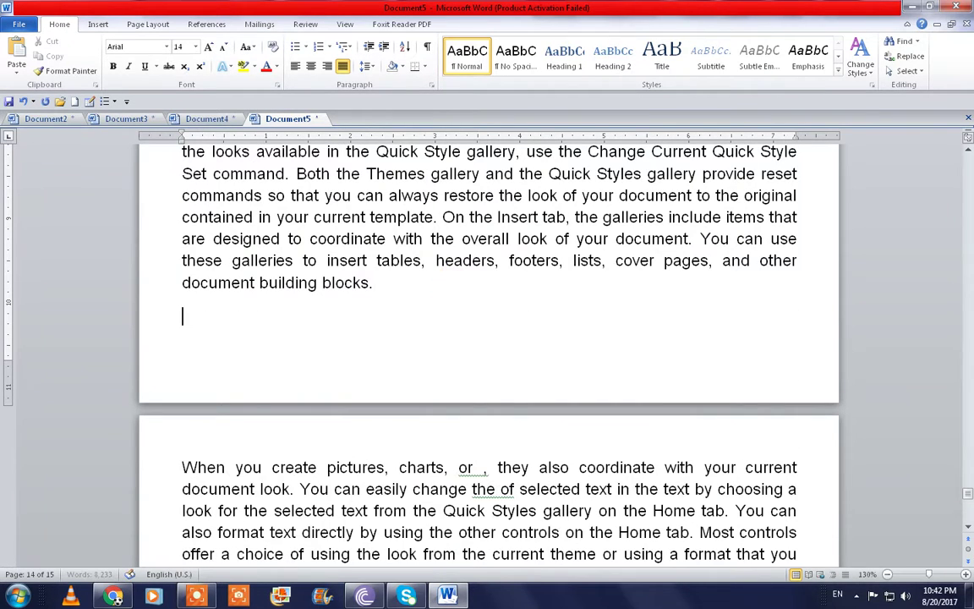
key("Return")
type("selected Quick choosing")
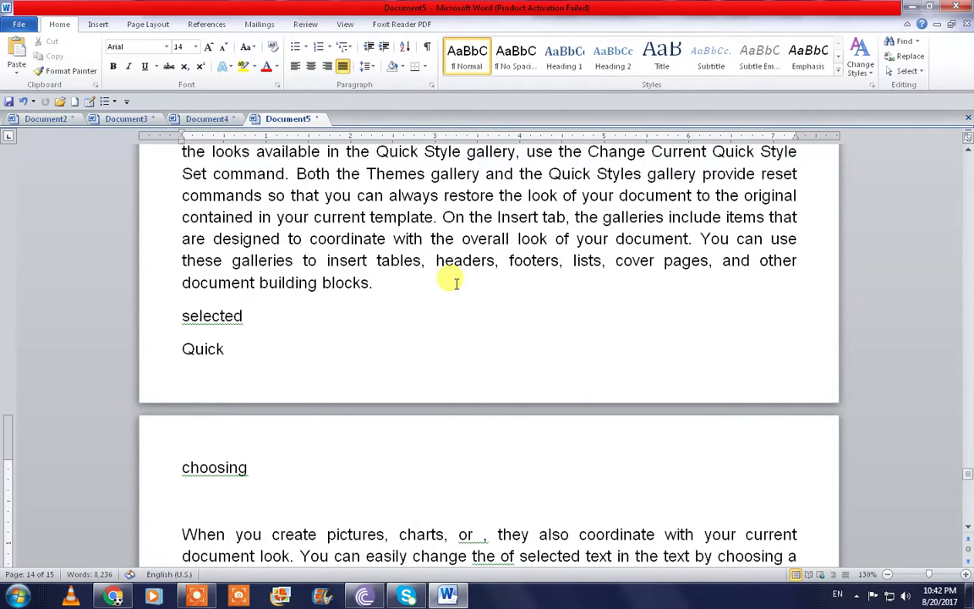
left_click_drag(269, 468, 180, 467)
left_click_drag(169, 350, 159, 319)
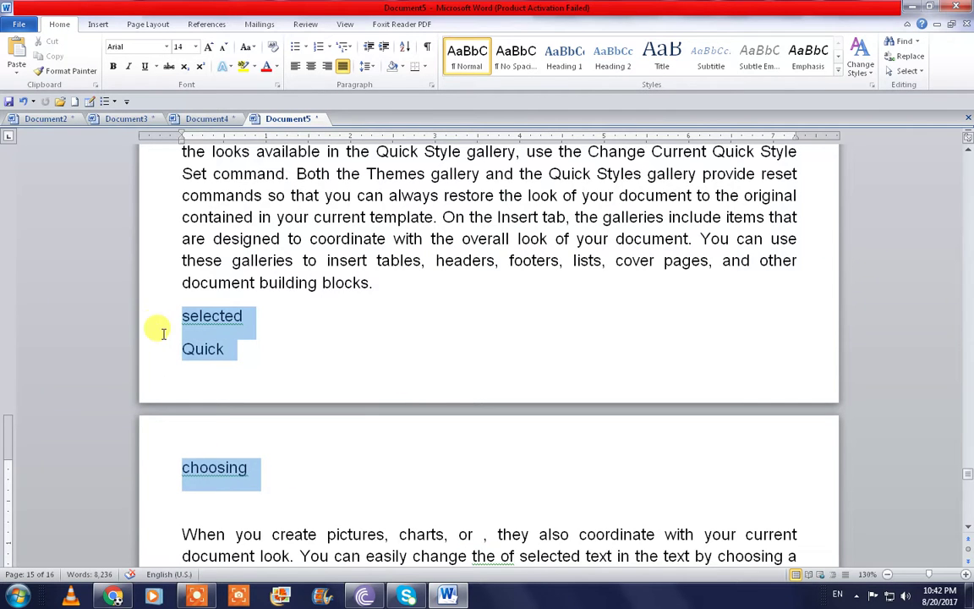
scroll(443, 395, "up", 2)
left_click(441, 397)
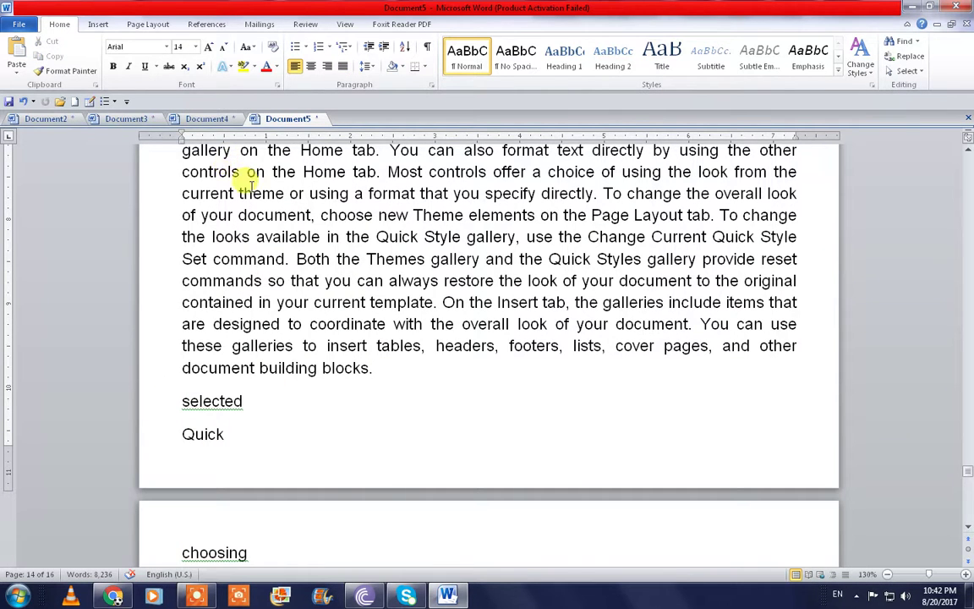
left_click(142, 120)
In Document4, colour a vertical column block starting at 'Most controls' red
scroll(428, 365, "up", 2)
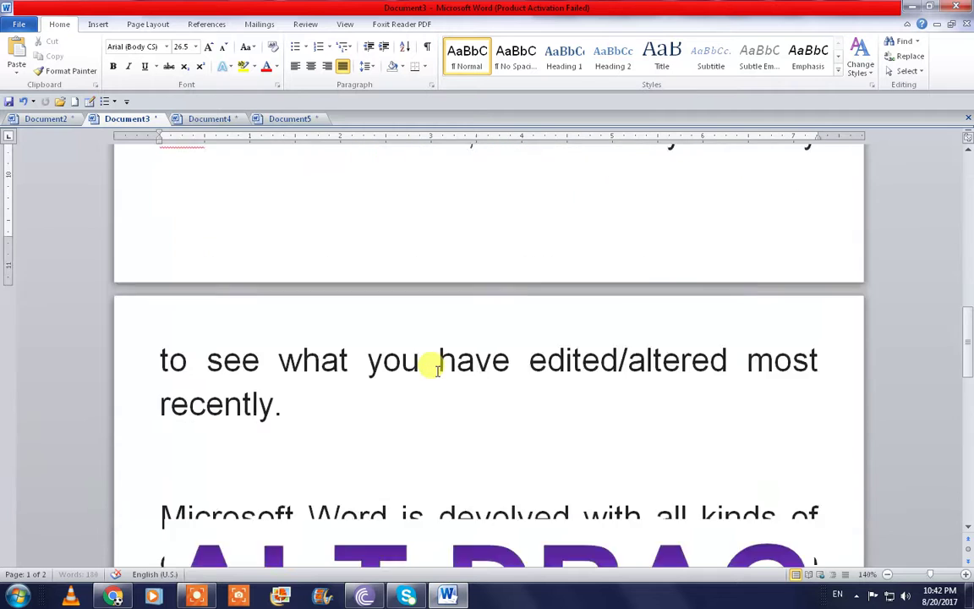
scroll(507, 423, "down", 2)
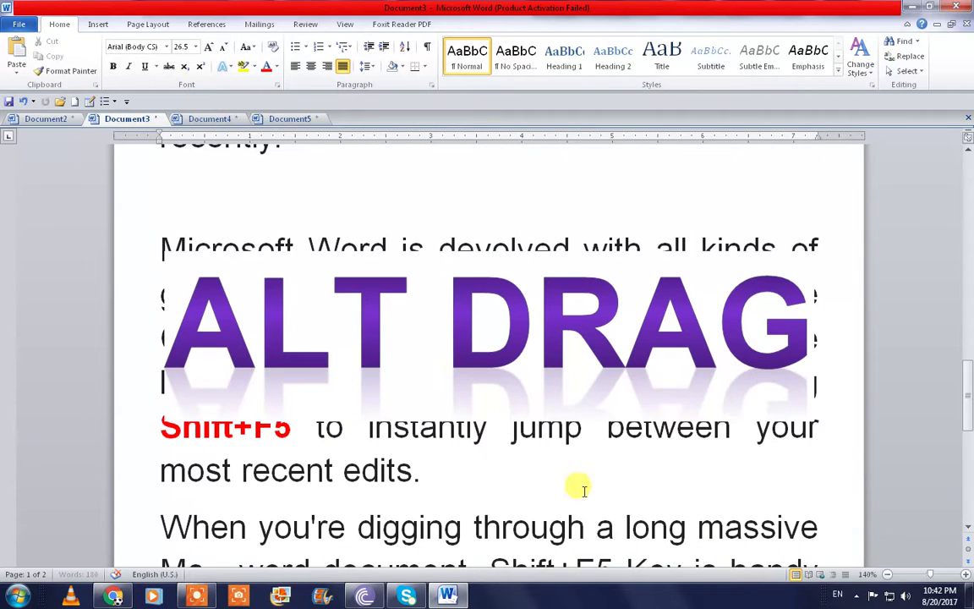
left_click(224, 120)
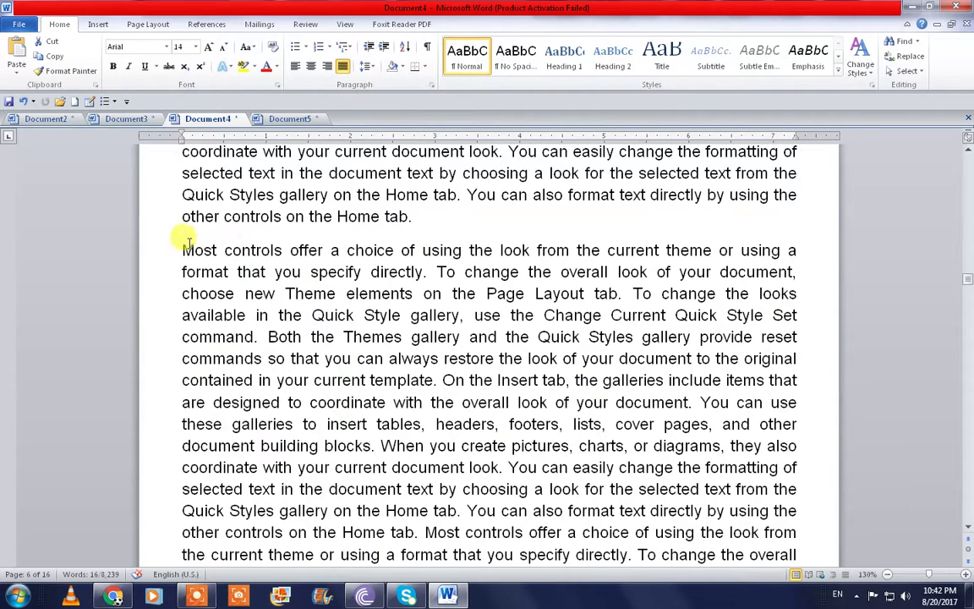
mouse_move(180, 249)
left_mouse_down()
mouse_move(239, 296)
mouse_move(295, 468)
left_mouse_up()
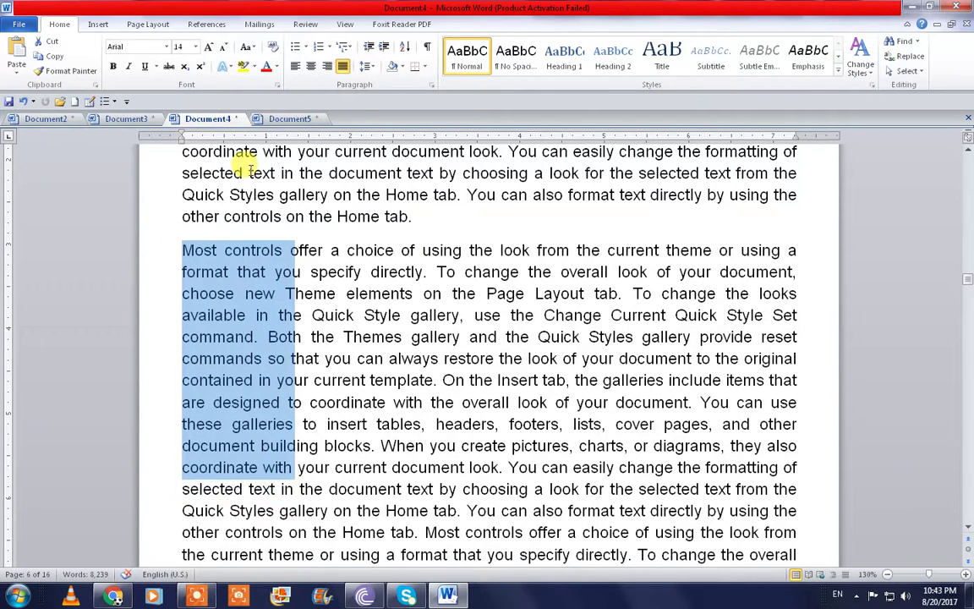
left_click(266, 68)
Colour two more column blocks red, one from 'choice' and one from 'current' downward
left_click_drag(346, 250, 494, 379)
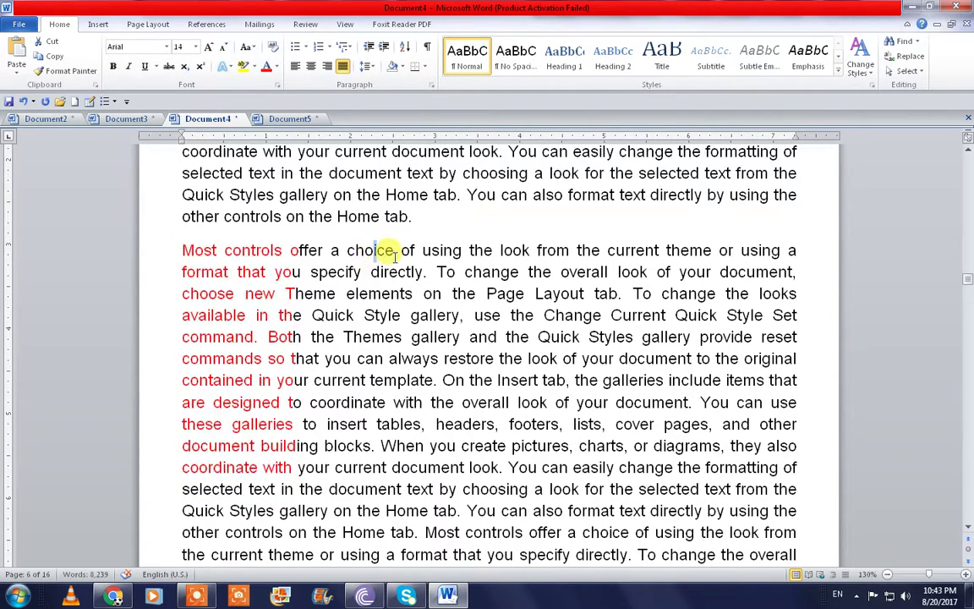
left_click(374, 244)
mouse_move(372, 245)
left_mouse_down()
mouse_move(499, 423)
mouse_move(505, 464)
left_mouse_up()
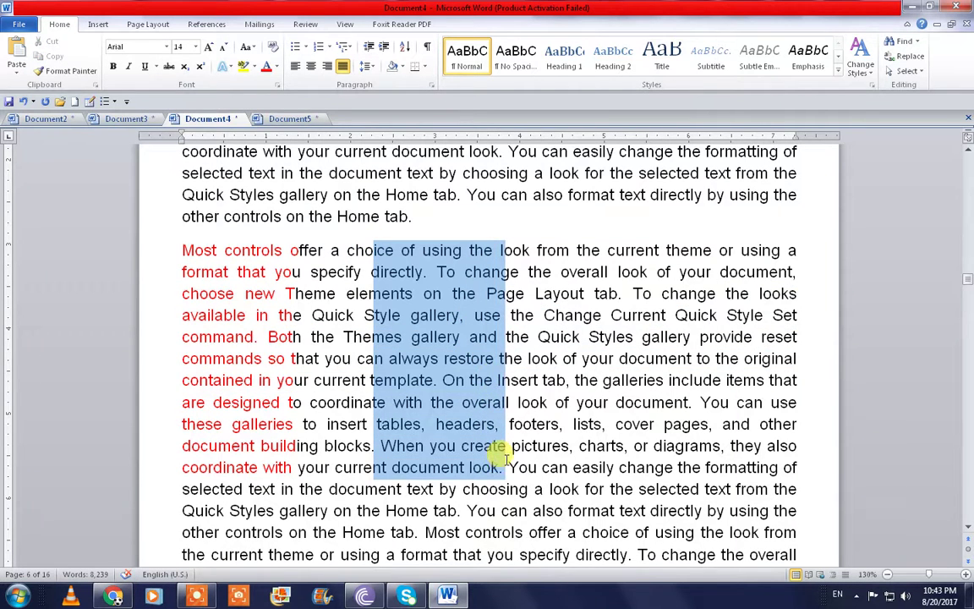
left_click(266, 68)
left_click(631, 250)
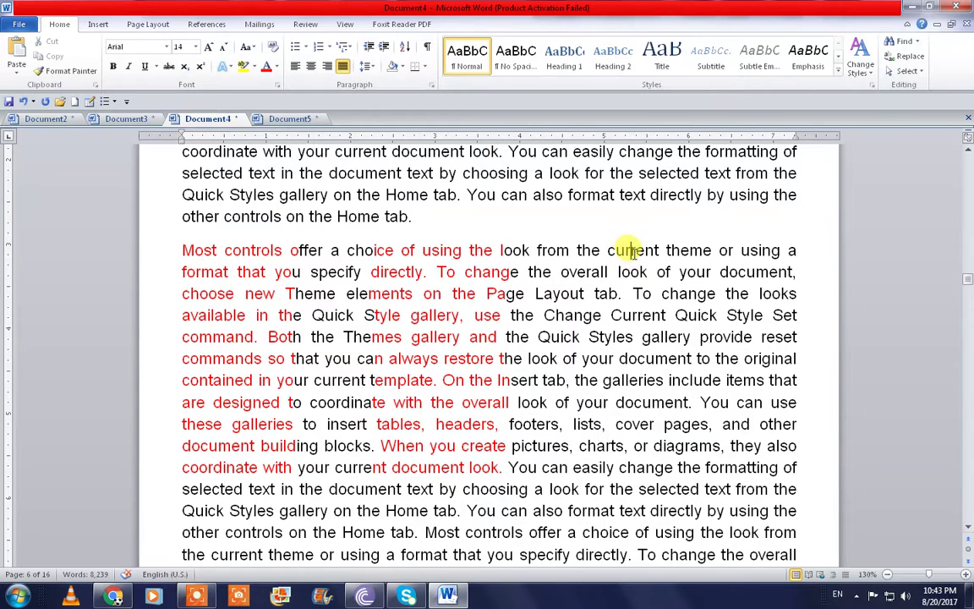
left_click_drag(631, 250, 795, 467)
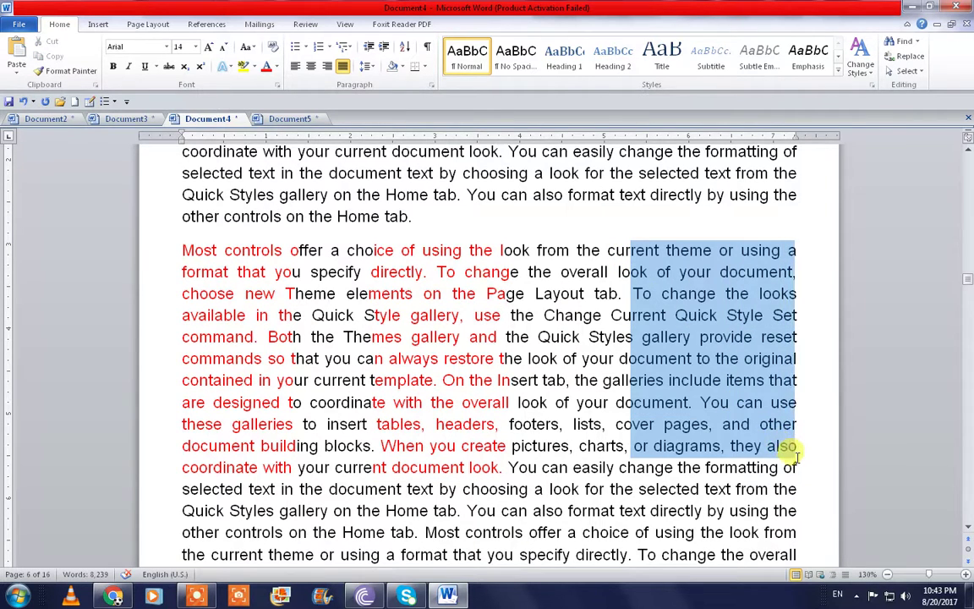
left_click(266, 71)
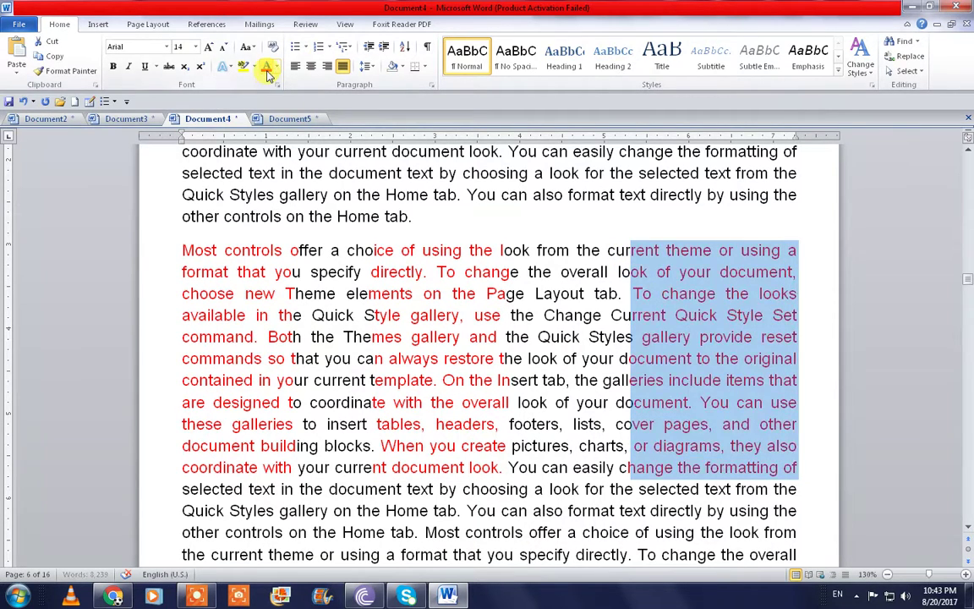
scroll(543, 386, "down", 6)
left_click(312, 237)
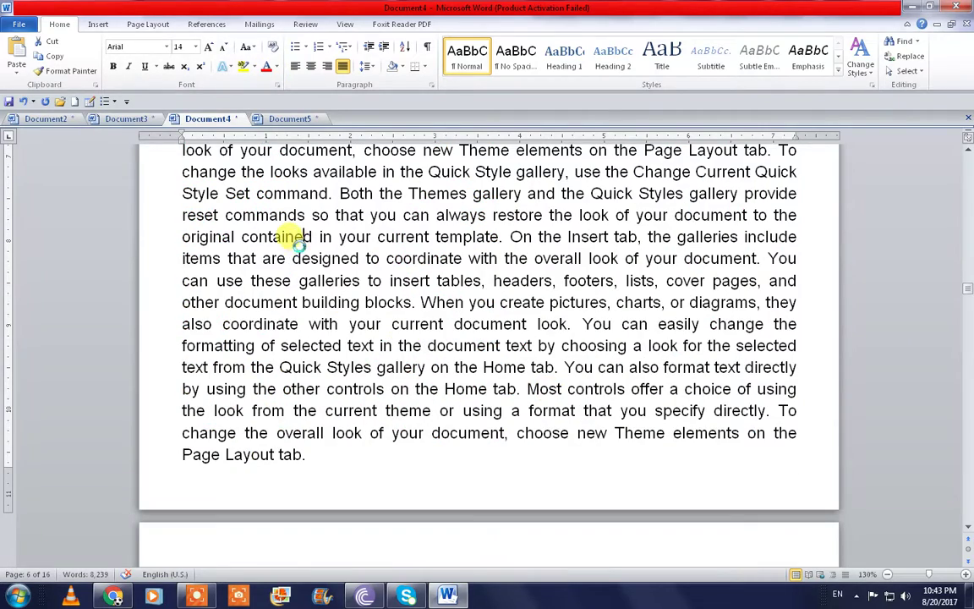
Highlight yellow two column blocks: eight lines from 'reset', and from 'always' down to 'Most controls'
left_click_drag(200, 216, 300, 370)
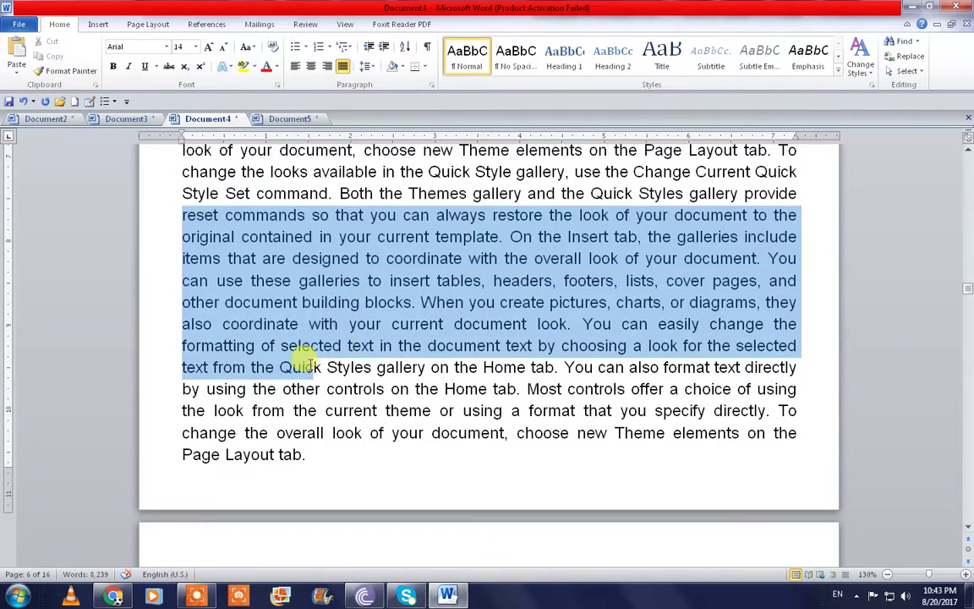
left_click(263, 301)
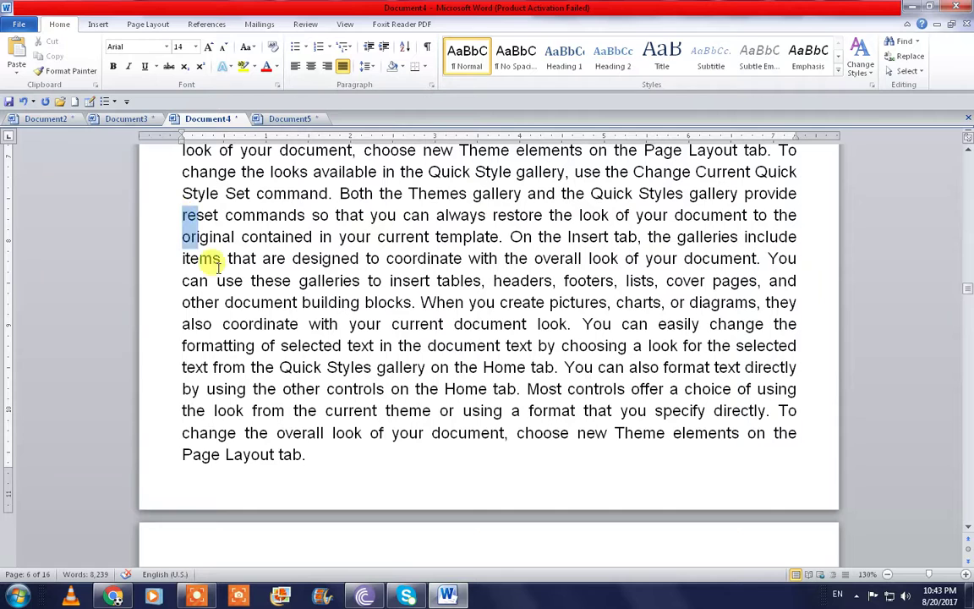
left_click_drag(184, 215, 353, 389)
left_click(225, 67)
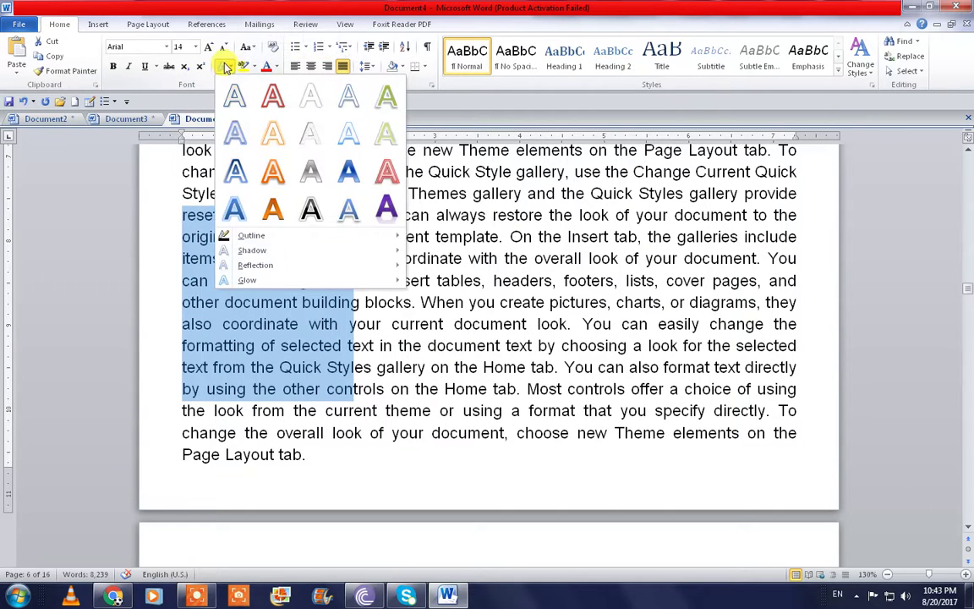
left_click(224, 68)
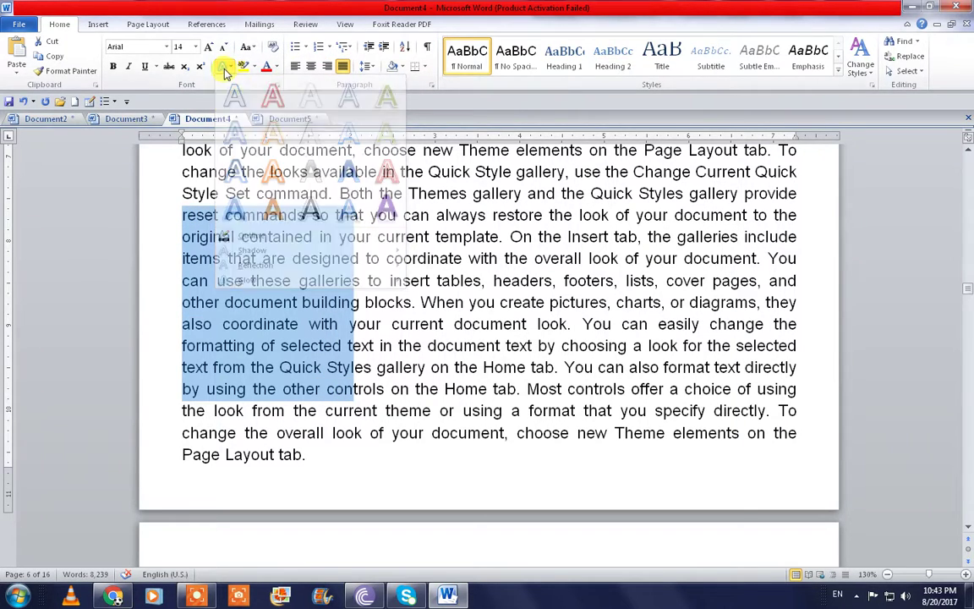
left_click(244, 67)
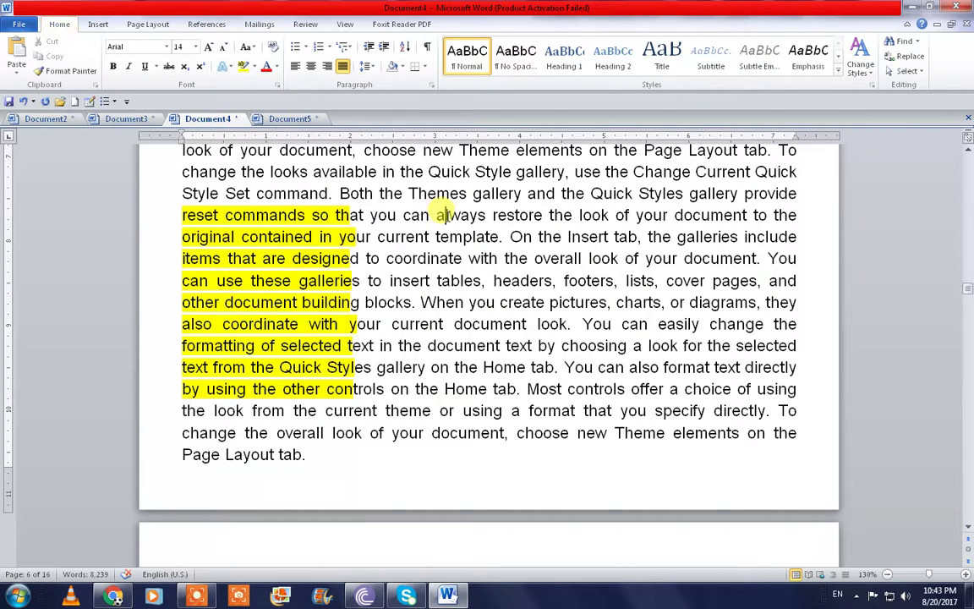
left_click_drag(440, 210, 597, 397, "alt")
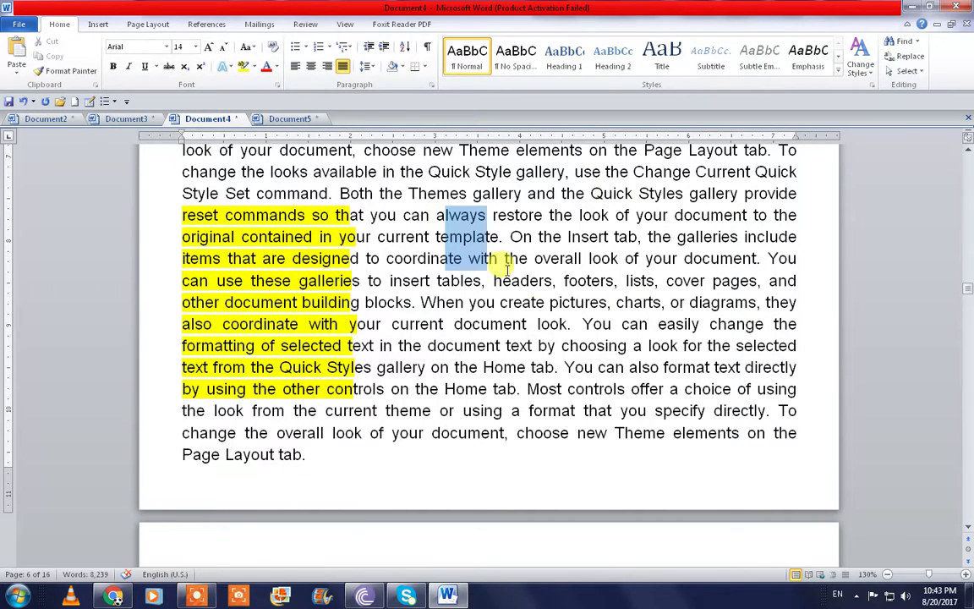
left_click(245, 67)
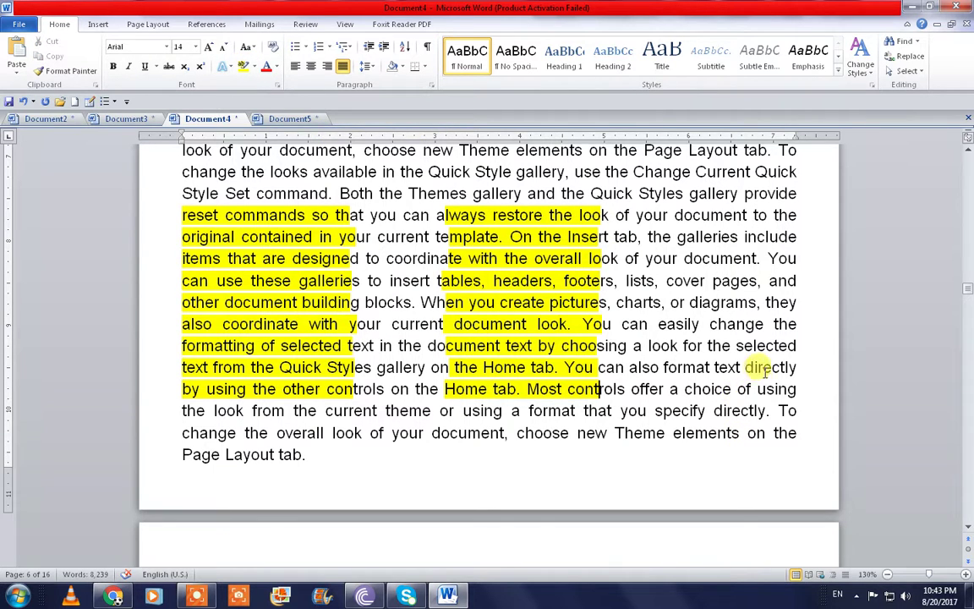